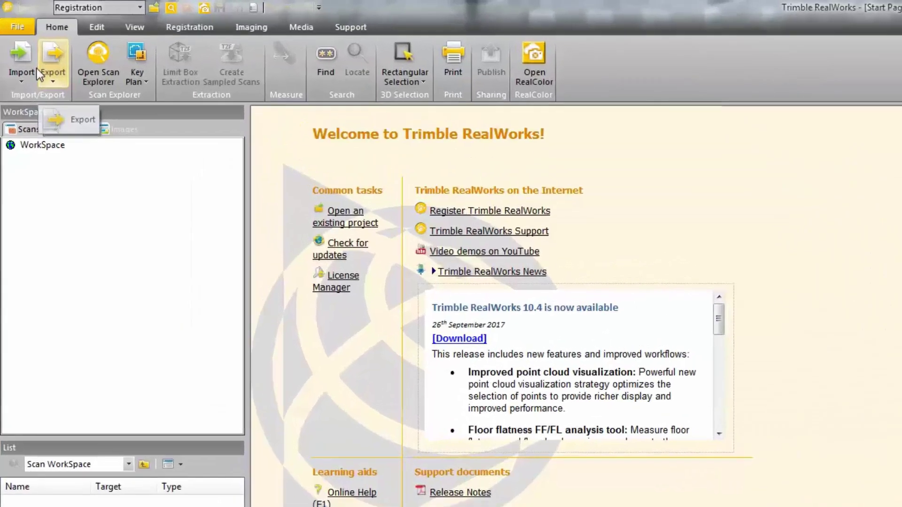
- Import conf rm.jxl from Data (D:), loading stations rm1, rp1, rp3, STATION1 and TopoStation
left_click(29, 70)
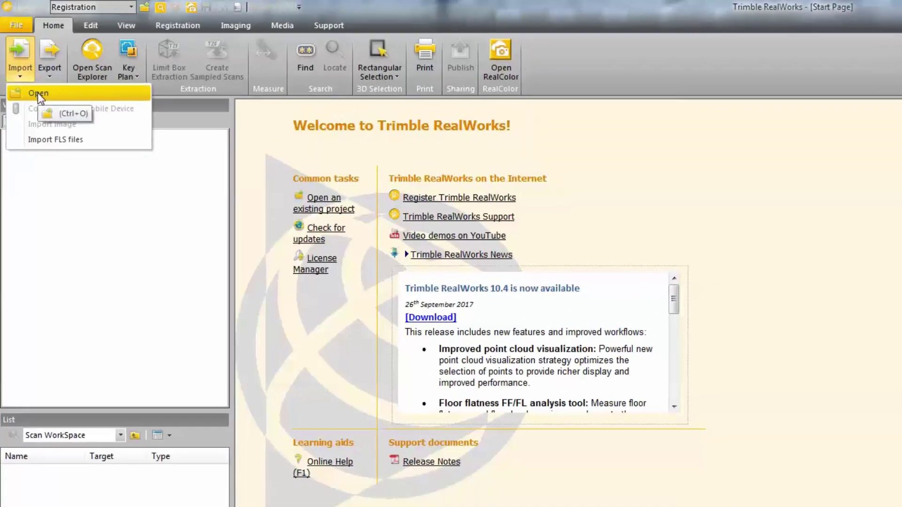
left_click(41, 98)
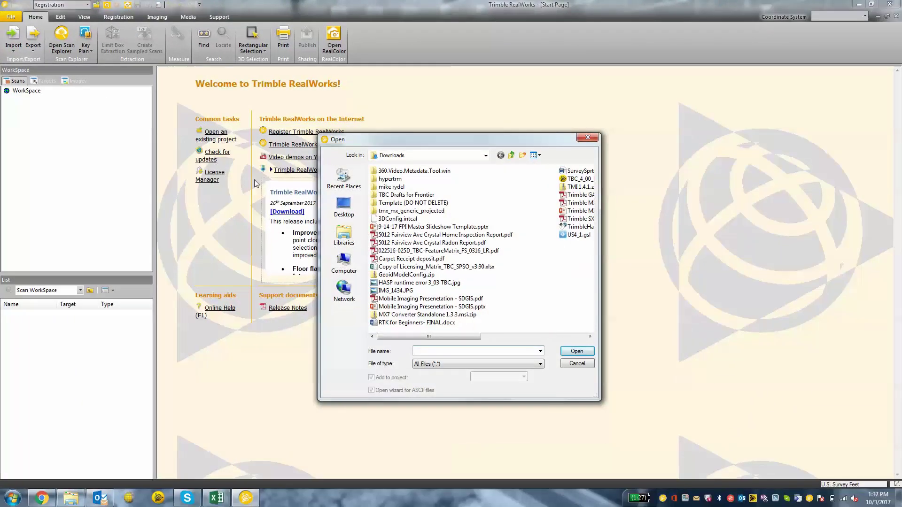
left_click(357, 255)
double_click(500, 197)
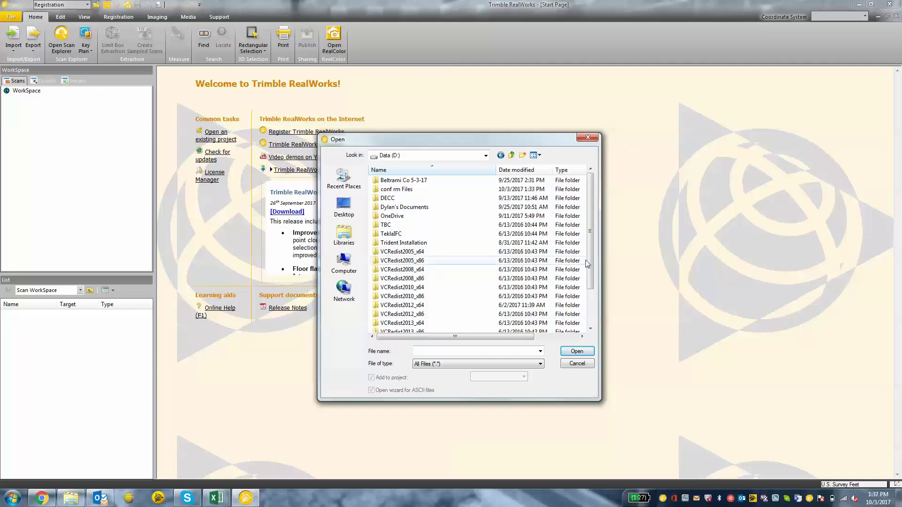
left_click_drag(589, 252, 598, 292)
left_click(415, 326)
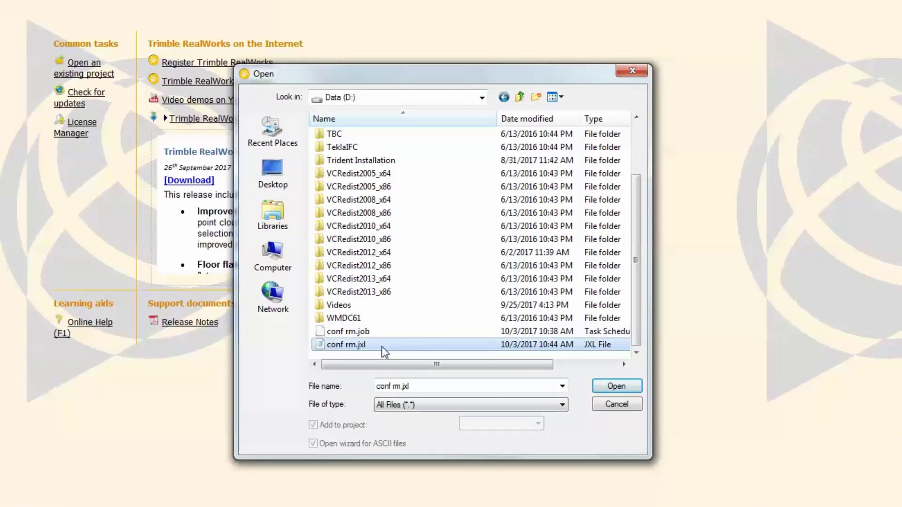
key("Tab")
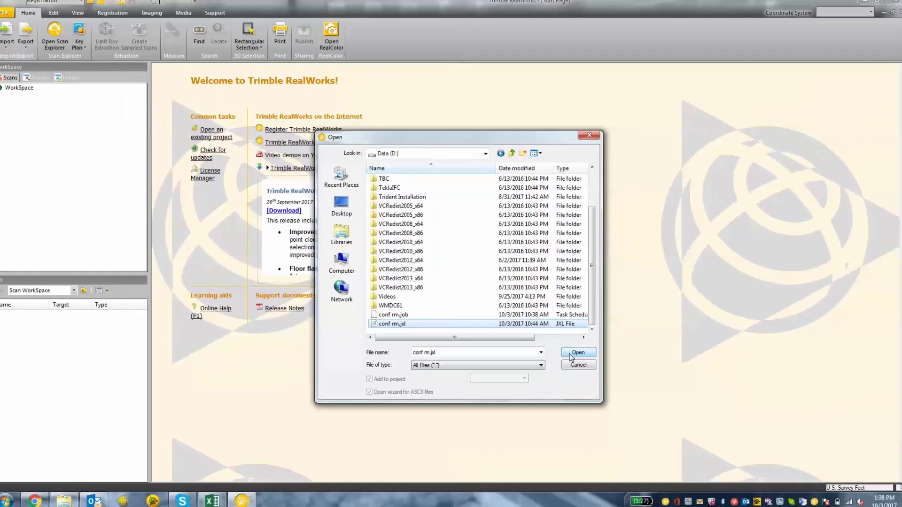
left_click(583, 372)
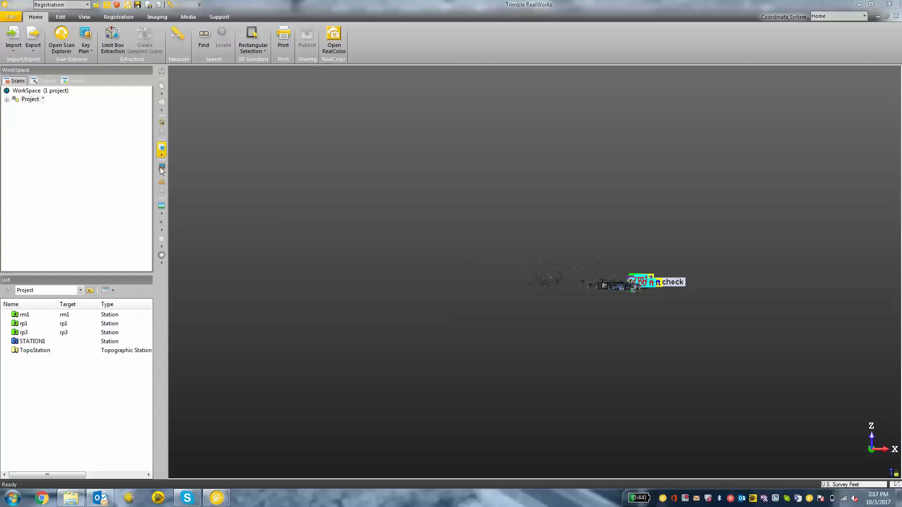
- With the Project selected in Registration mode, launch Cloud-Based Registration showing rm1 and rp1
left_click(31, 99)
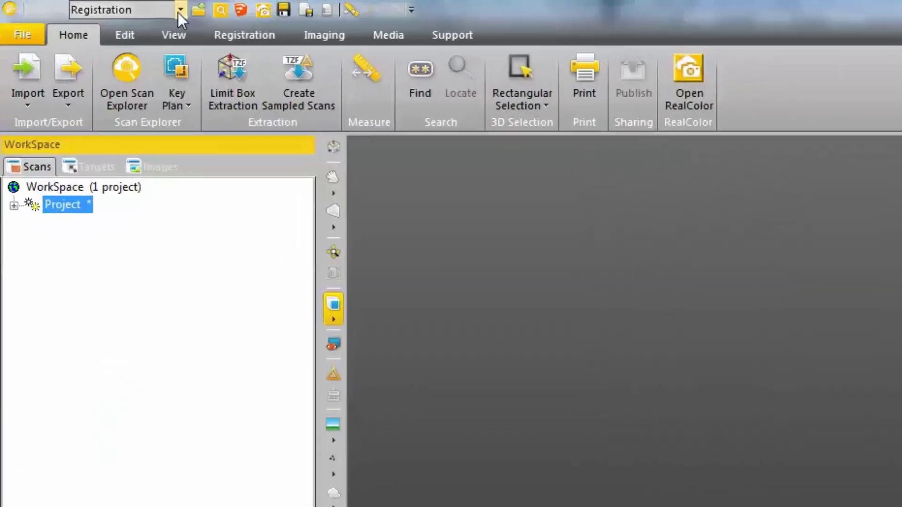
left_click(179, 10)
left_click(124, 35)
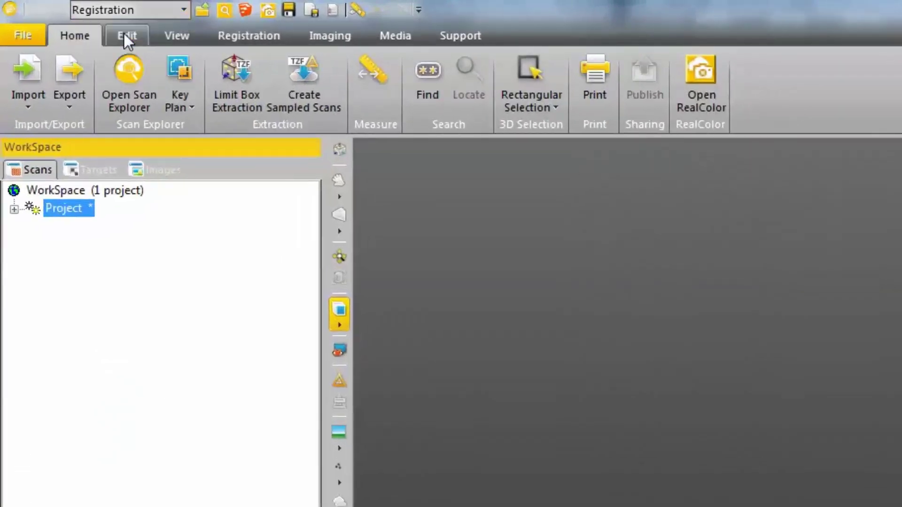
left_click(239, 36)
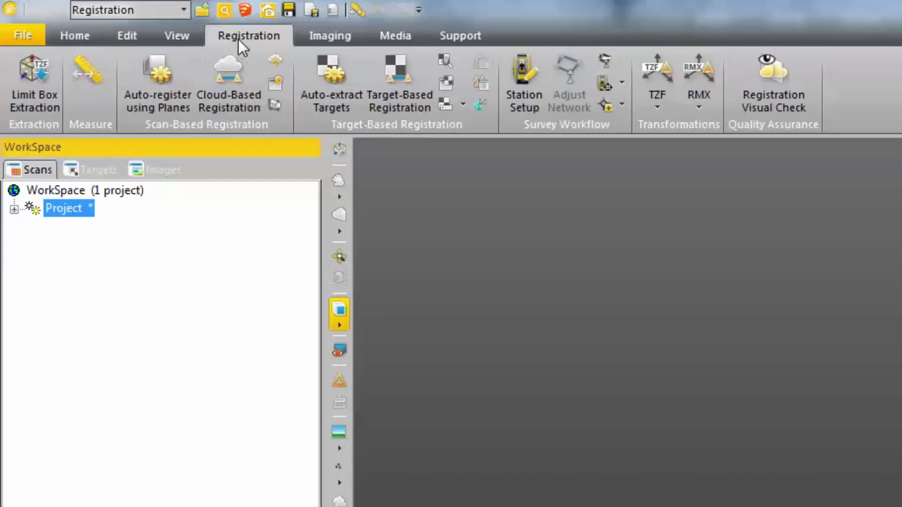
left_click(235, 74)
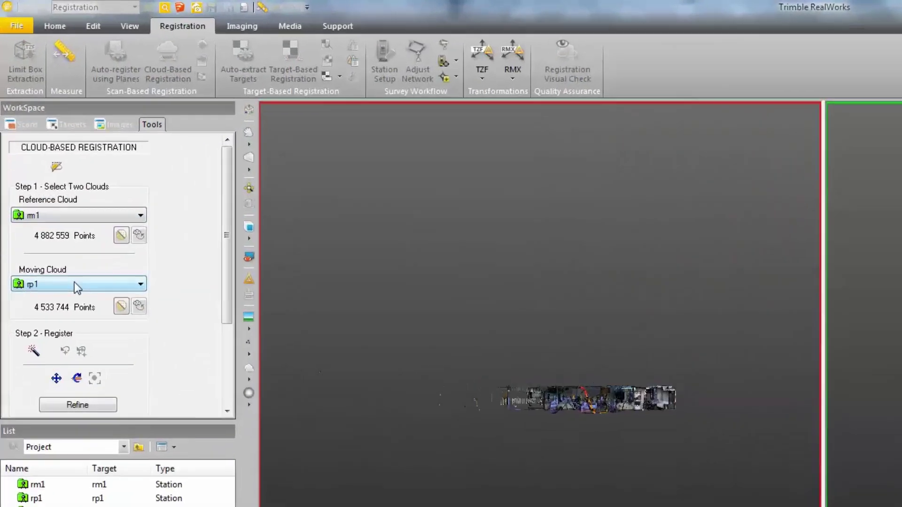
- Change the moving cloud from rp1 to STATION1 (5 209 259 points)
left_click(47, 183)
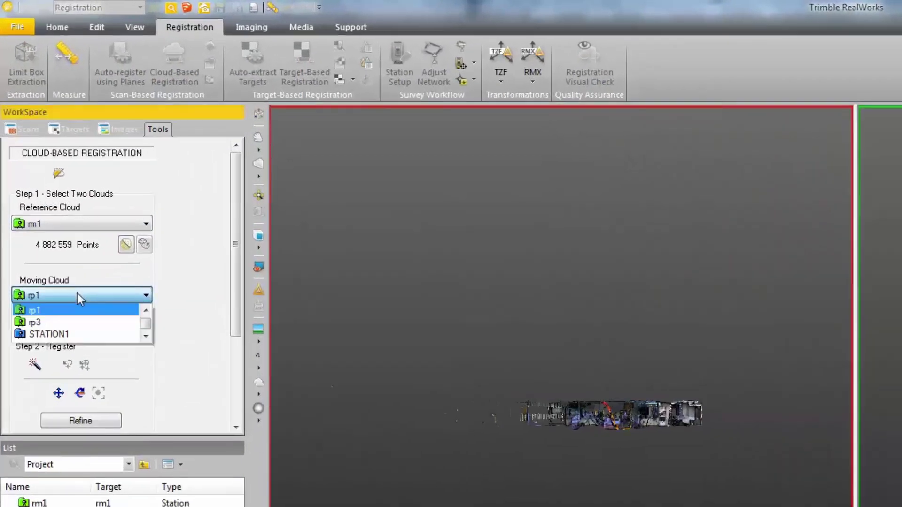
left_click(75, 333)
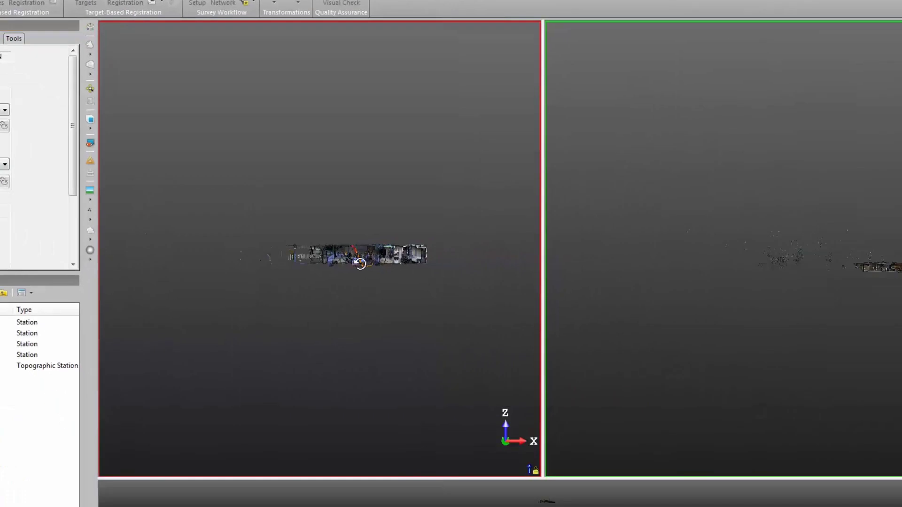
- Navigate the rm1 reference view into the room and mark matching point 1 at the doorway corner
left_click_drag(612, 423, 613, 442)
scroll(359, 275, "up", 5)
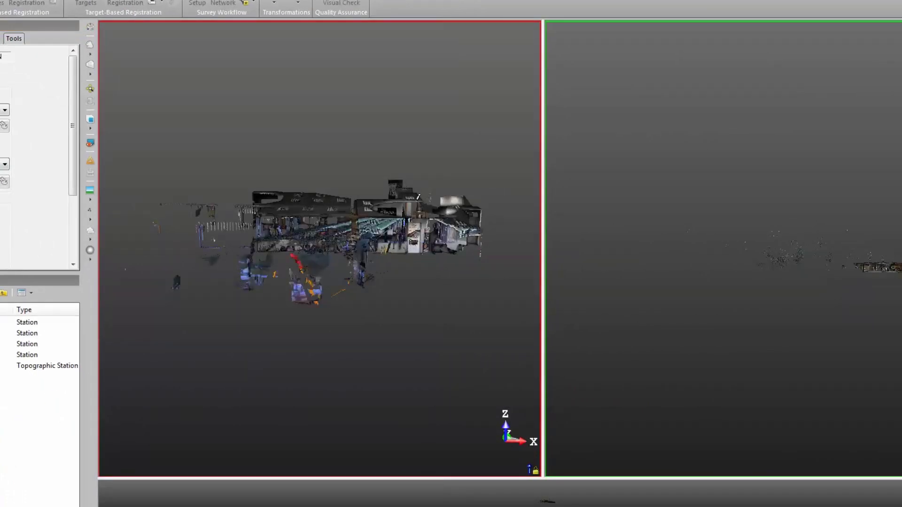
scroll(417, 194, "up", 3)
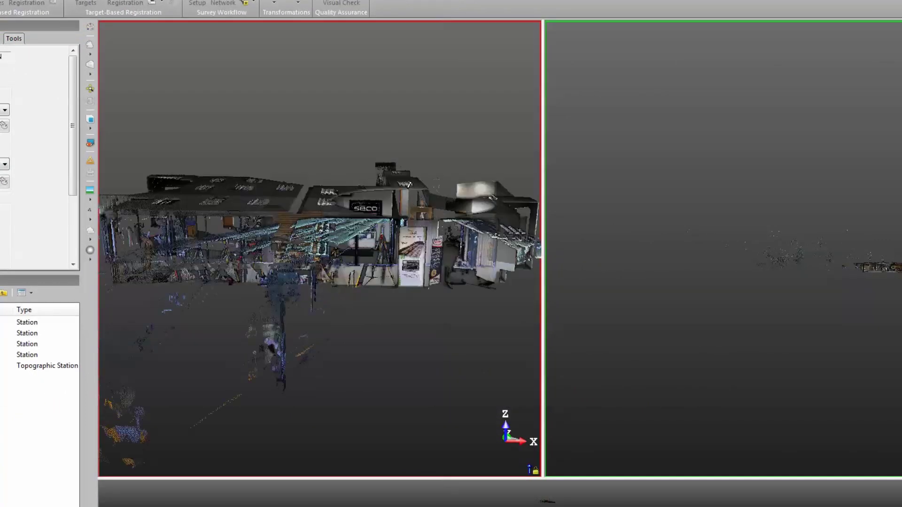
scroll(408, 188, "up", 5)
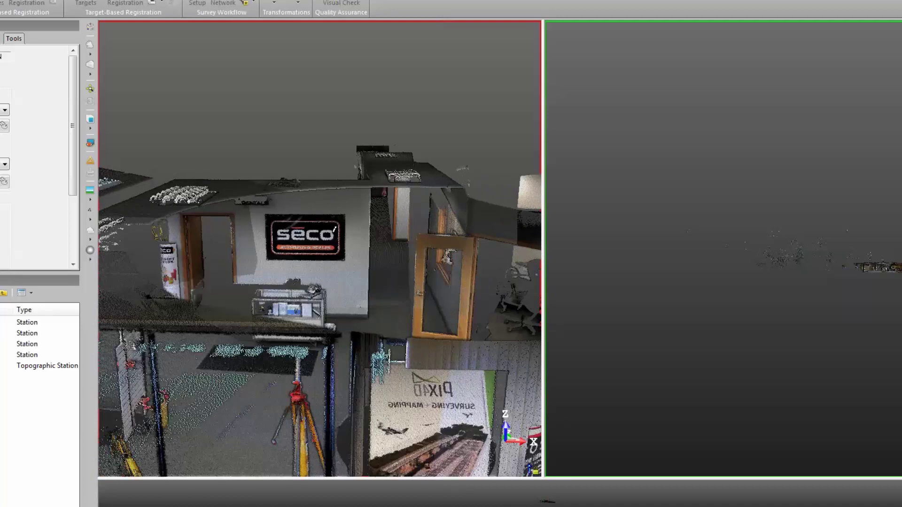
left_click_drag(334, 230, 295, 234)
middle_click_drag(295, 234, 375, 207)
mouse_move(335, 206)
left_mouse_down()
mouse_move(328, 207)
mouse_move(352, 197)
mouse_move(214, 221)
mouse_move(271, 213)
mouse_move(369, 235)
mouse_move(271, 209)
mouse_move(278, 224)
mouse_move(167, 207)
left_mouse_up()
scroll(271, 208, "up", 5)
left_click_drag(80, 206, 29, 195)
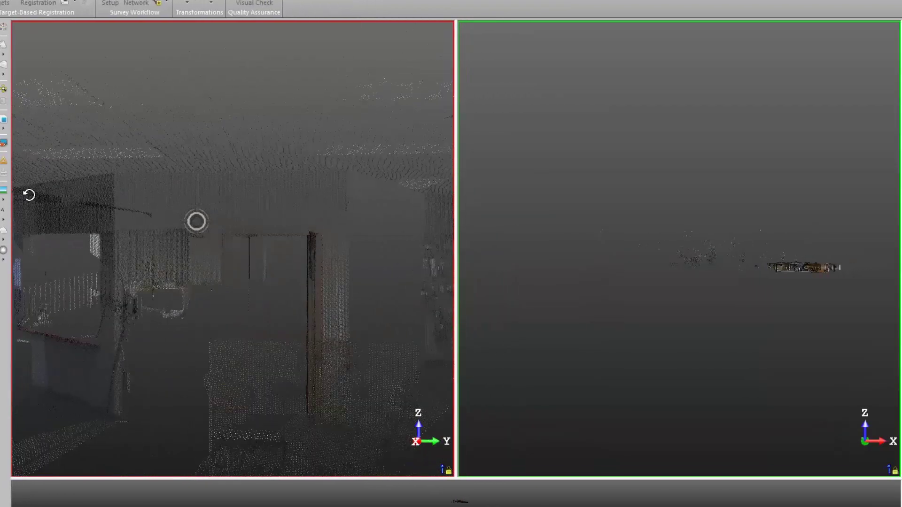
left_click(225, 224)
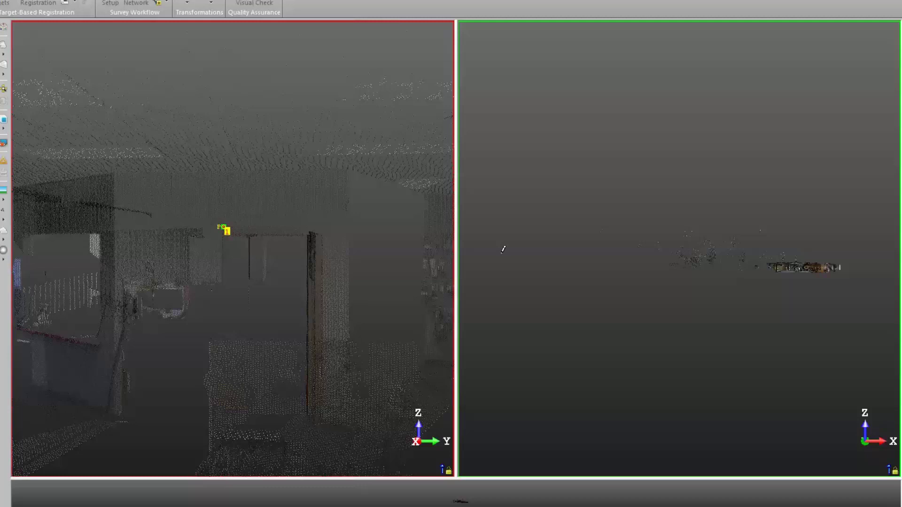
- Zoom and orbit the STATION1 moving view in on the same doorway corner
scroll(793, 266, "up", 5)
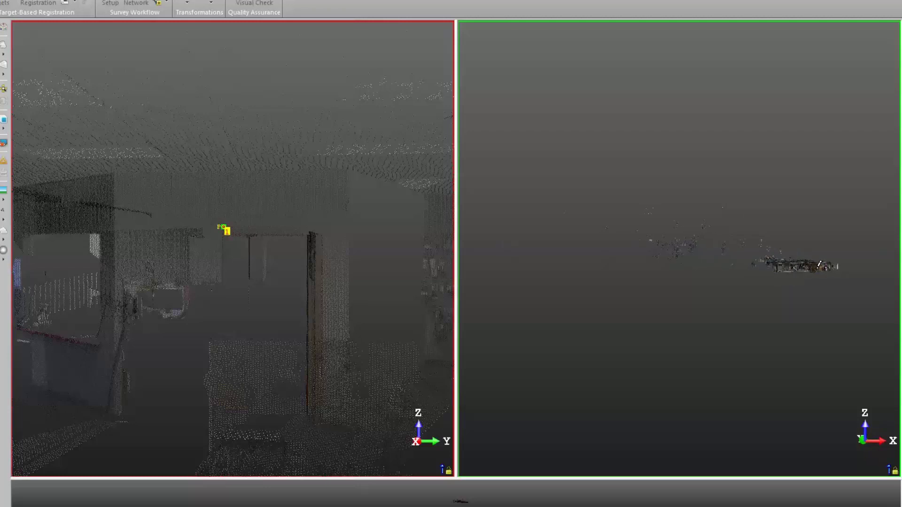
scroll(819, 259, "up", 5)
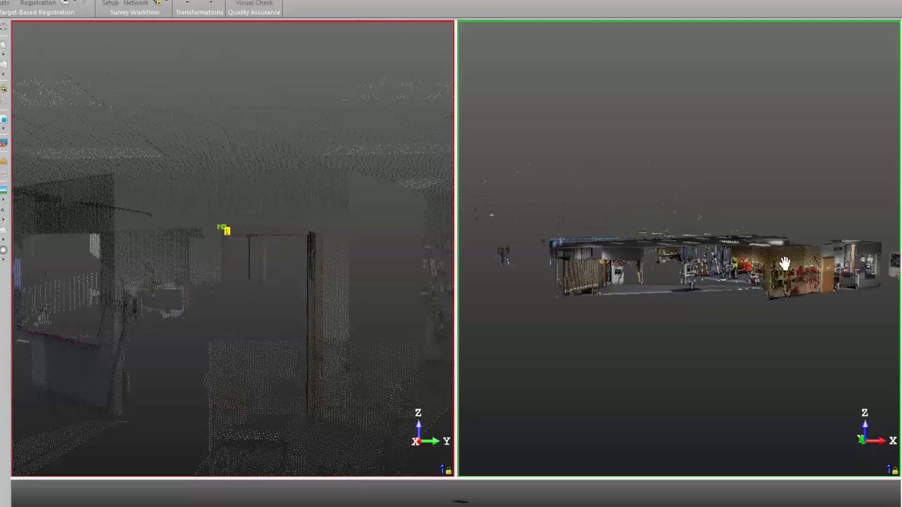
left_click_drag(726, 269, 711, 243)
scroll(723, 253, "up", 6)
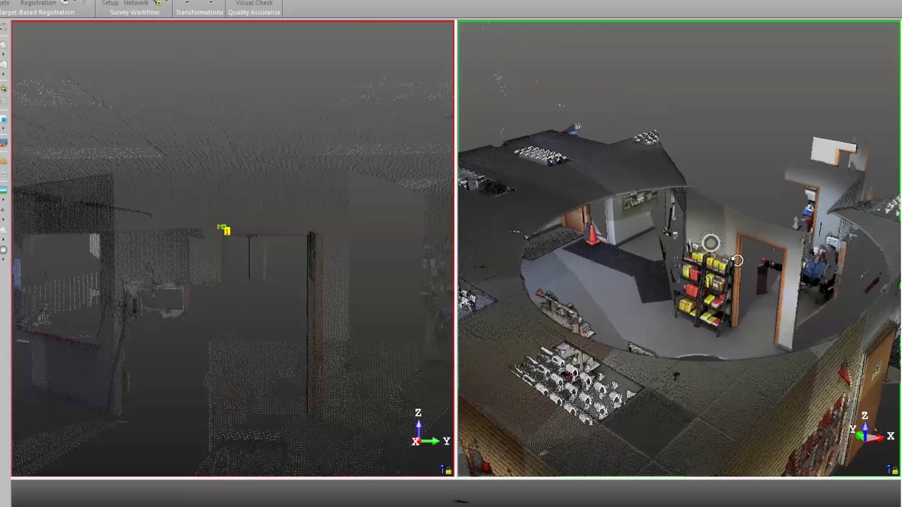
scroll(736, 260, "up", 5)
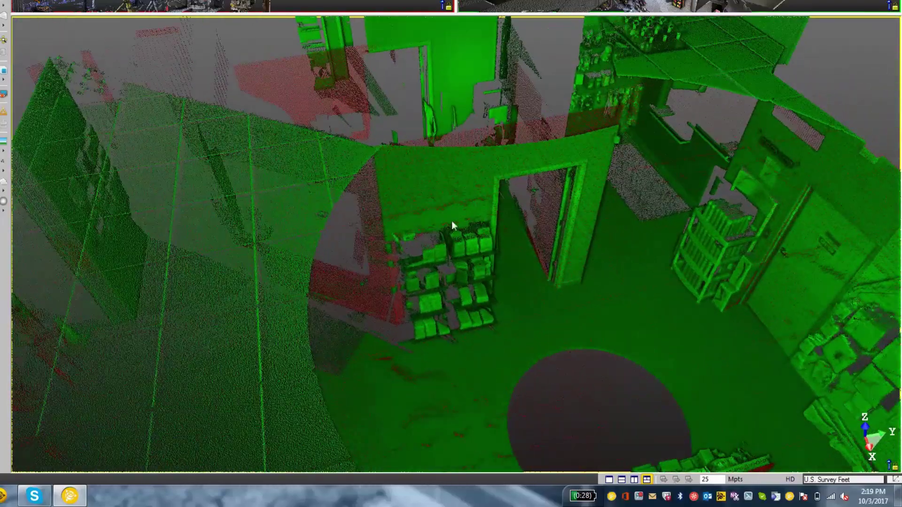
- Orbit into the room to confirm the registered rm1 and STATION1 clouds line up
left_click_drag(451, 225, 384, 237)
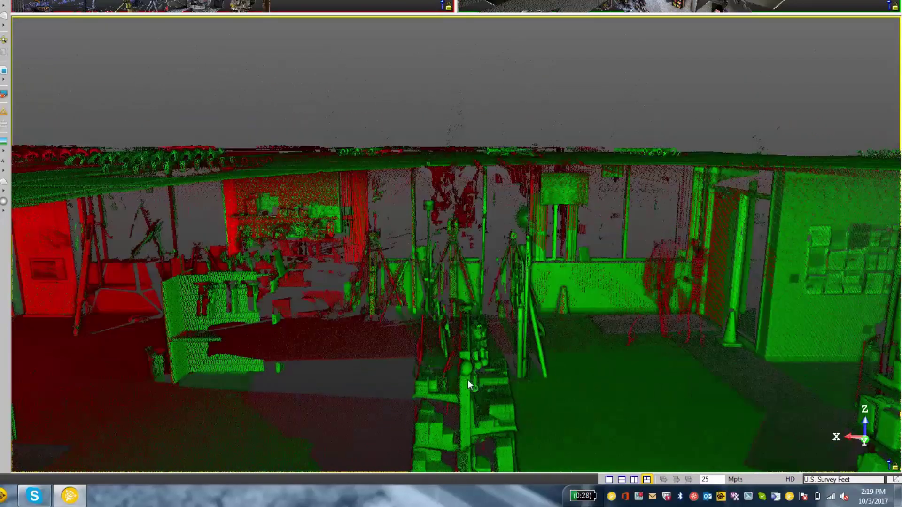
left_click_drag(472, 392, 421, 399)
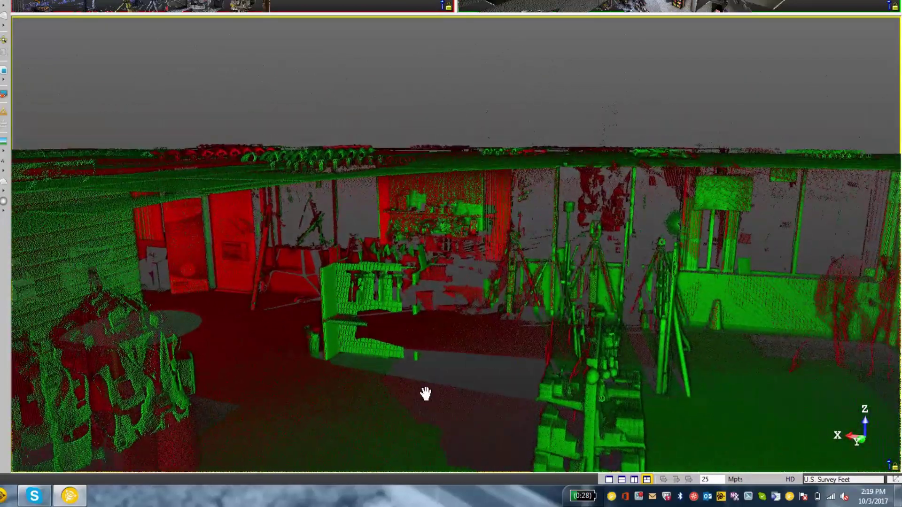
right_click_drag(424, 392, 298, 282)
left_click_drag(407, 331, 372, 322)
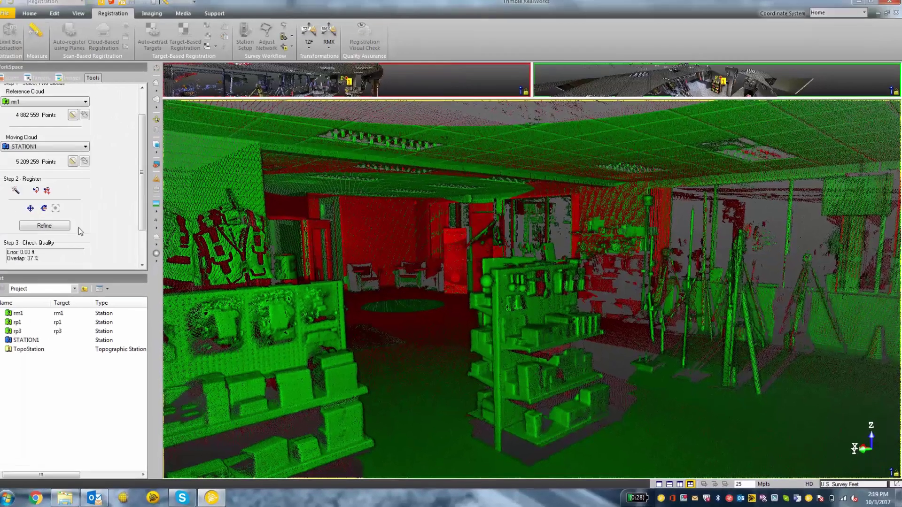
- Refine the STATION1 registration and apply it with the 'Add to the reference' grouping
scroll(75, 227, "down", 1)
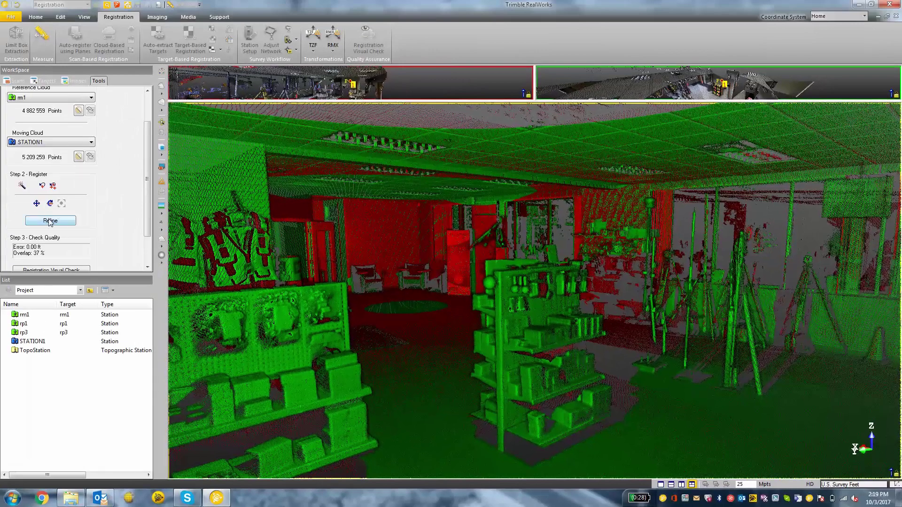
left_click(51, 221)
scroll(135, 226, "down", 3)
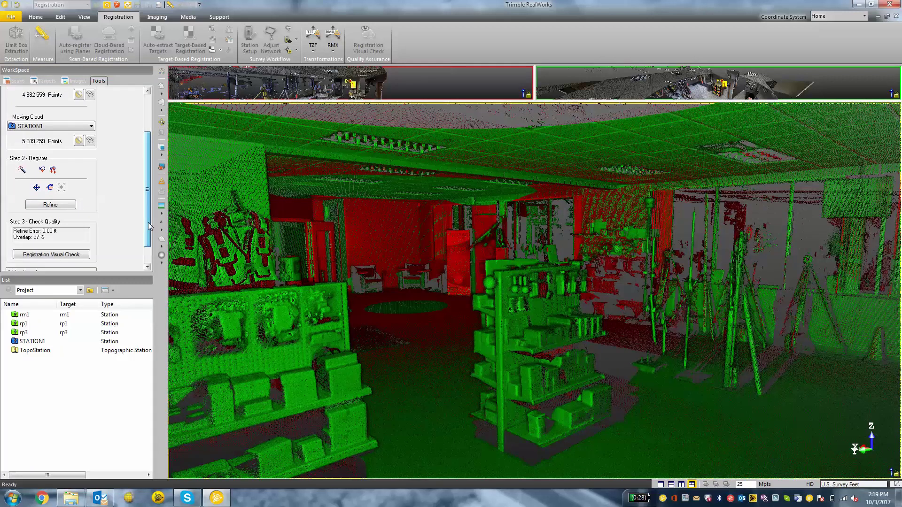
left_click(87, 248)
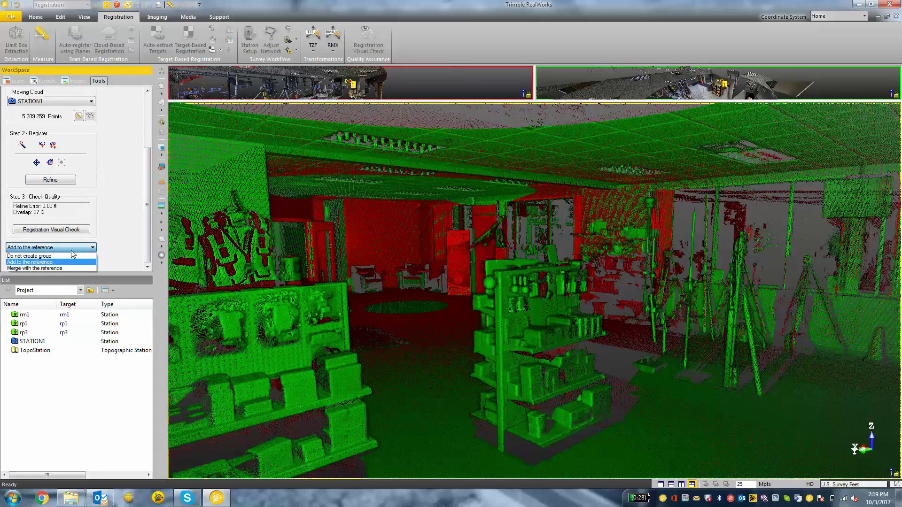
left_click(41, 263)
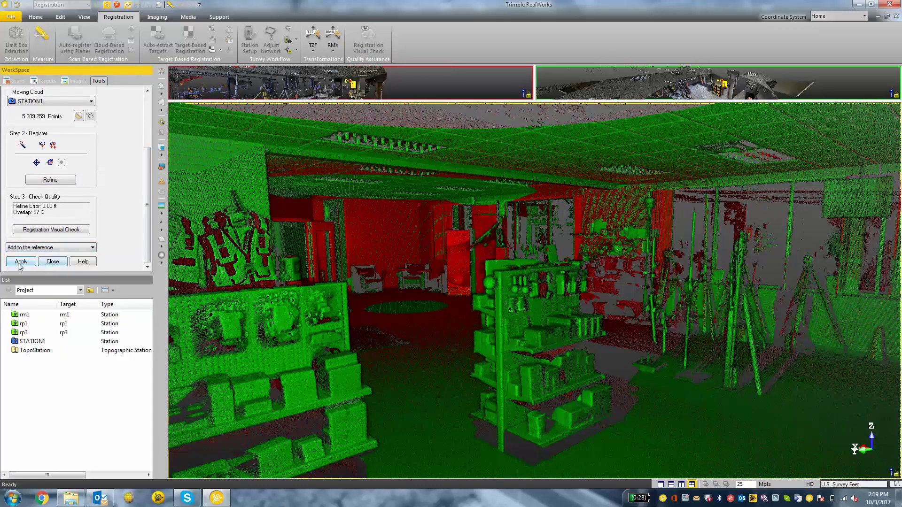
left_click(20, 262)
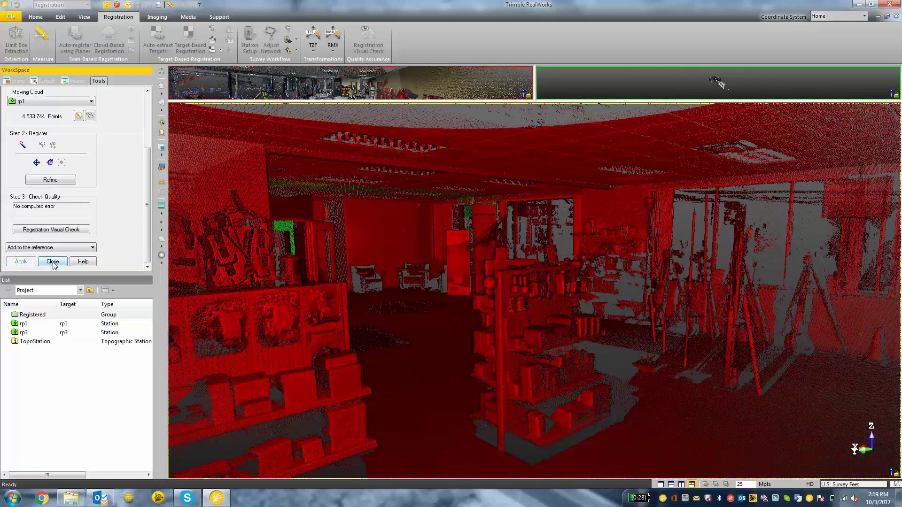
- Exit Cloud-Based Registration back to the WorkSpace Scans tree
left_click(52, 261)
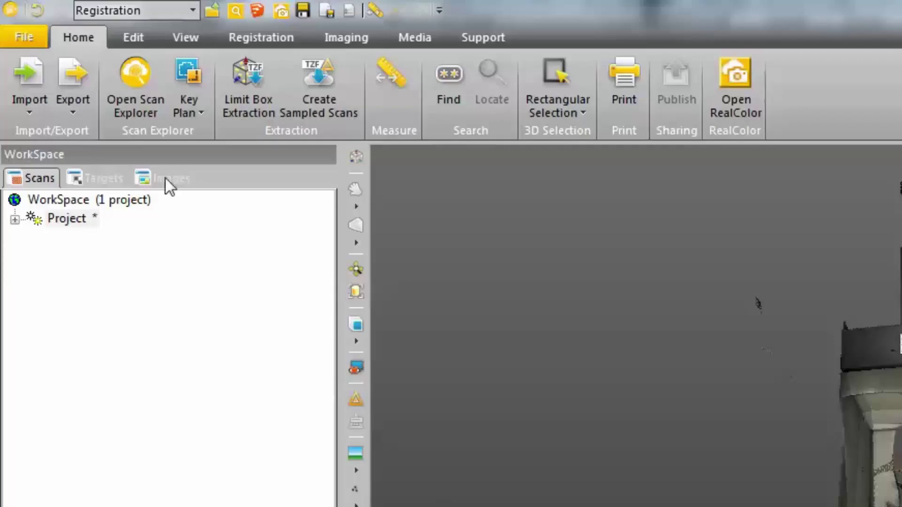
- Switch to Production mode and display the 17,664,310-point Project Cloud, zoomed in
left_click(193, 10)
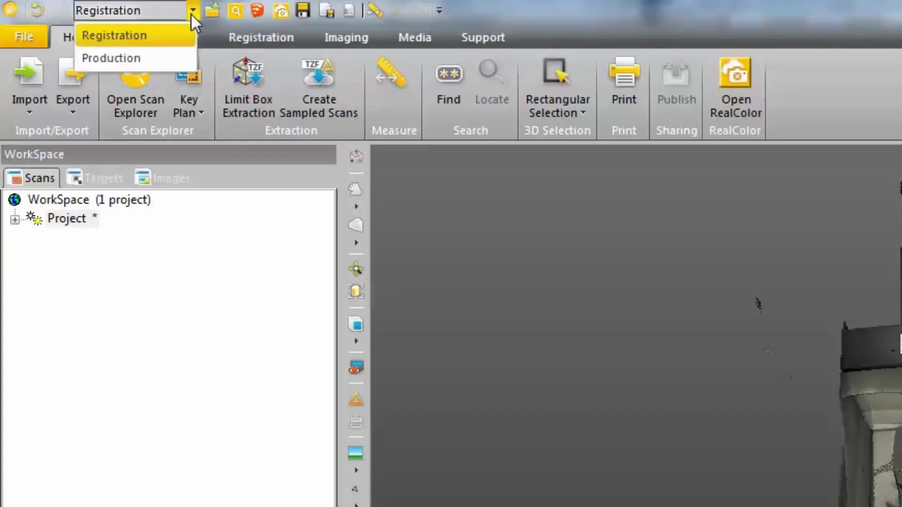
left_click(160, 56)
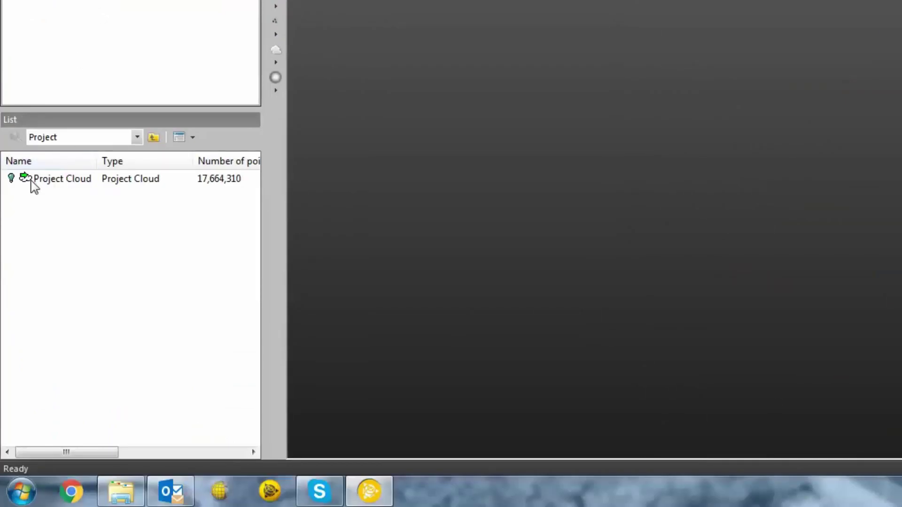
left_click(11, 178)
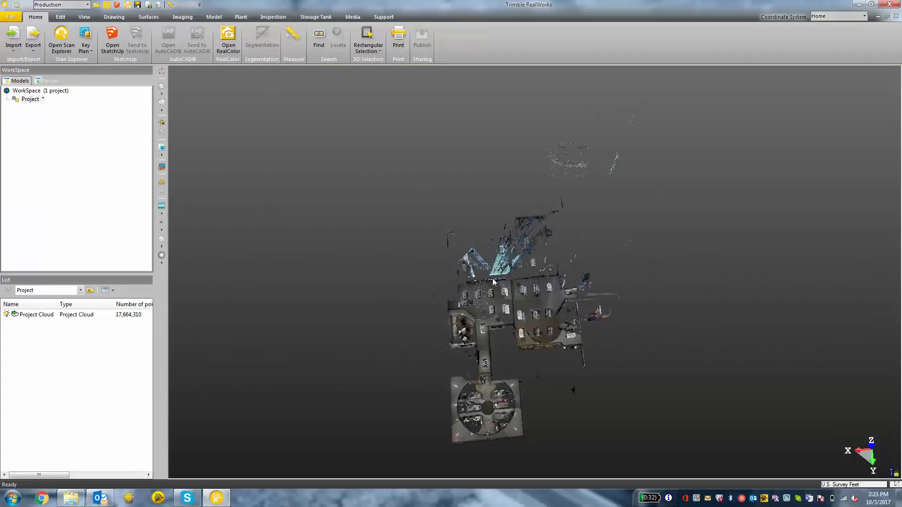
scroll(494, 281, "up", 5)
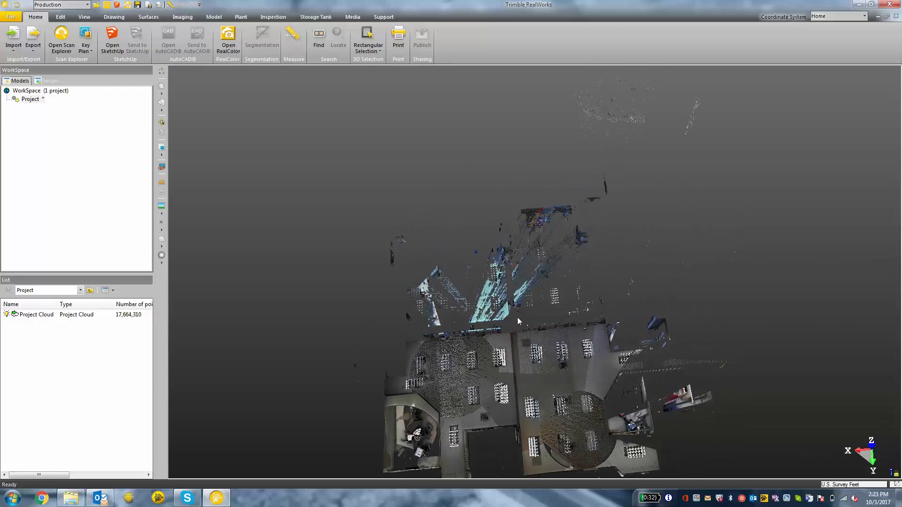
- Fence the stray points above the building in Segmentation and delete them, leaving 16,960,842 points
middle_click_drag(518, 321, 503, 327)
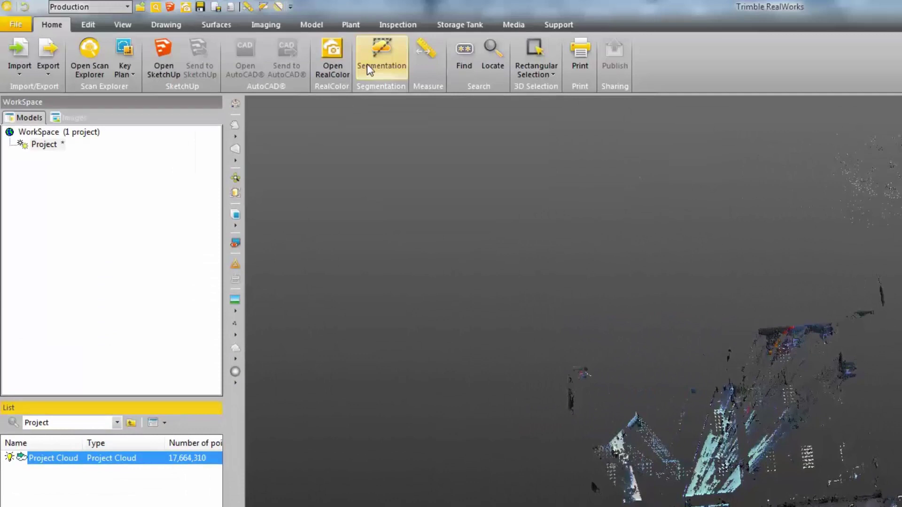
left_click(370, 69)
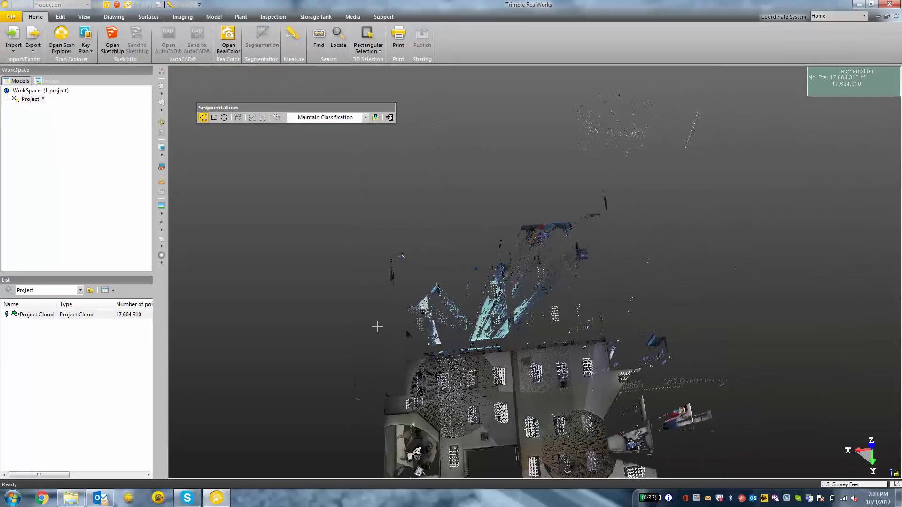
left_click(368, 355)
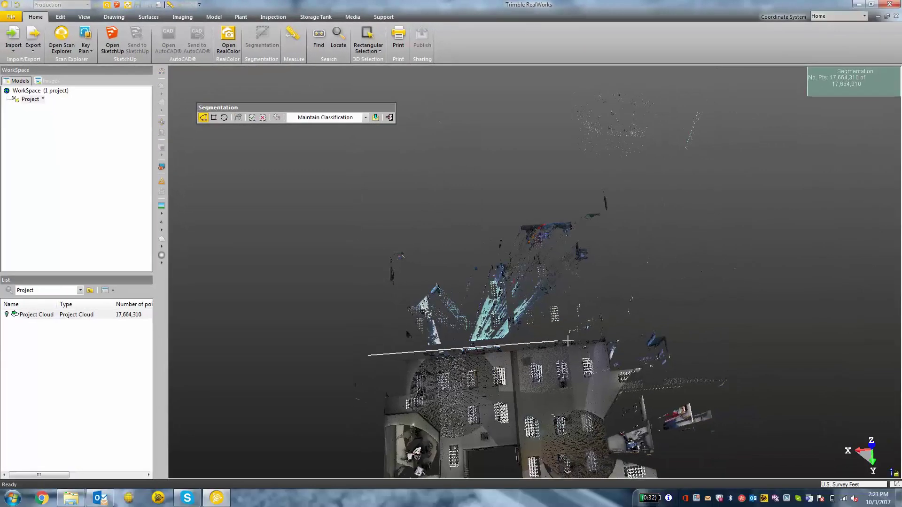
left_click(662, 328)
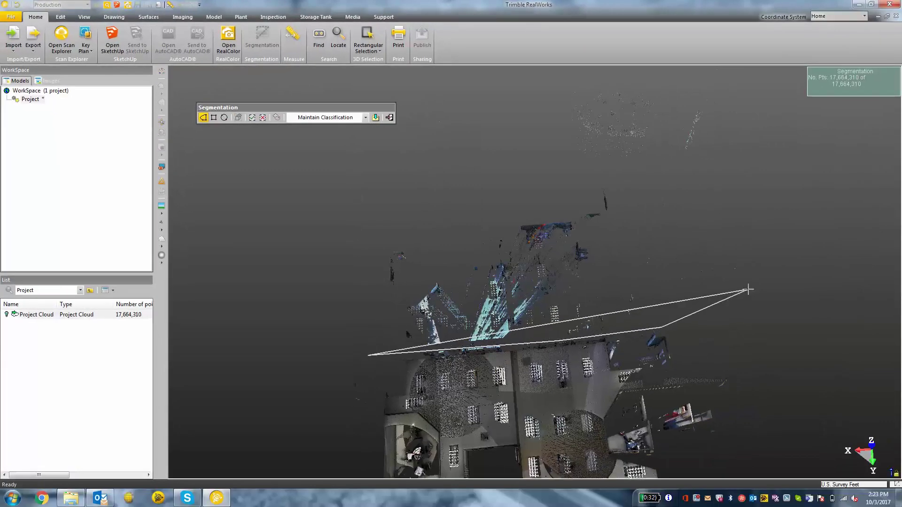
left_click(773, 194)
left_click(742, 128)
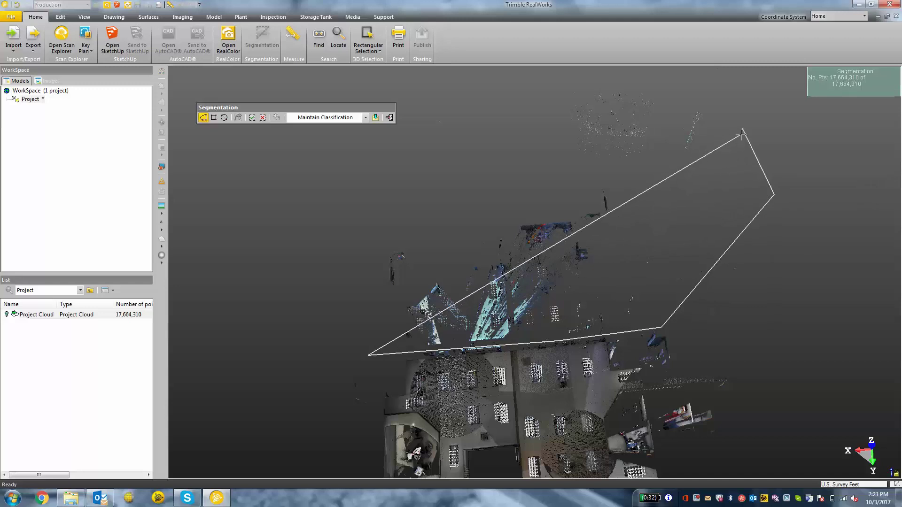
left_click(685, 83)
left_click(585, 70)
left_click(567, 74)
left_click(390, 165)
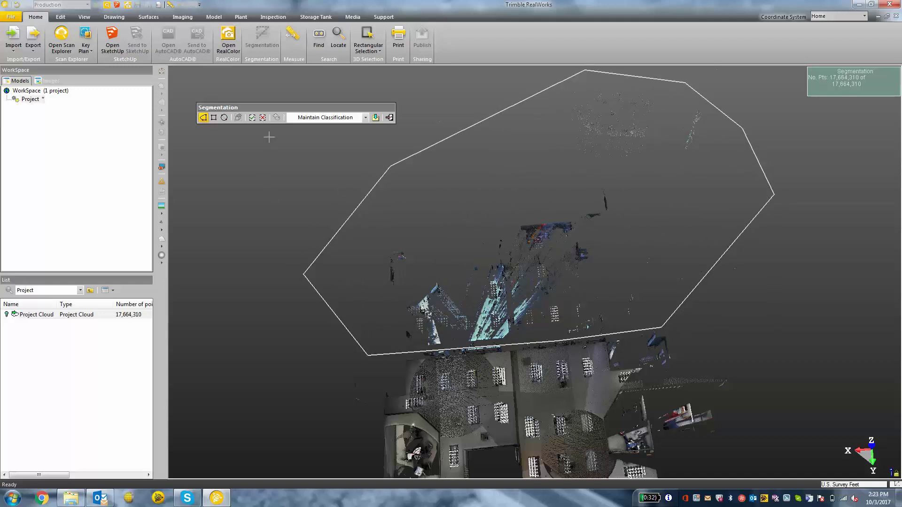
left_click(263, 118)
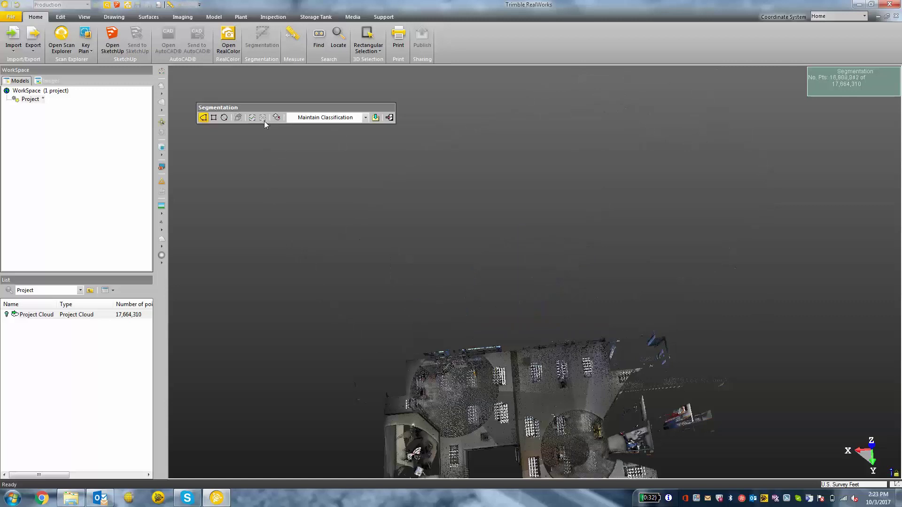
- Cut away the stray points left of the building with a three-corner fence
left_click_drag(549, 378, 682, 362)
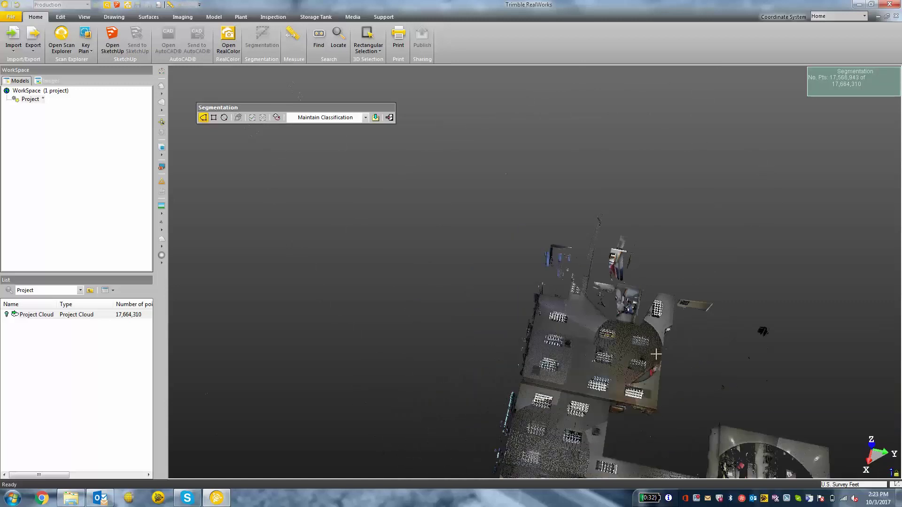
scroll(682, 362, "up", 5)
middle_click_drag(556, 319, 559, 267)
left_click_drag(559, 267, 578, 185)
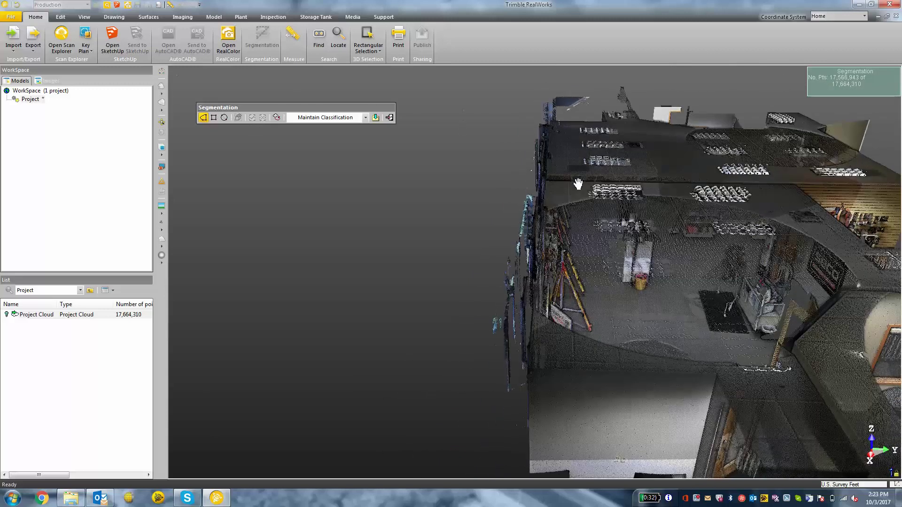
left_click(525, 435)
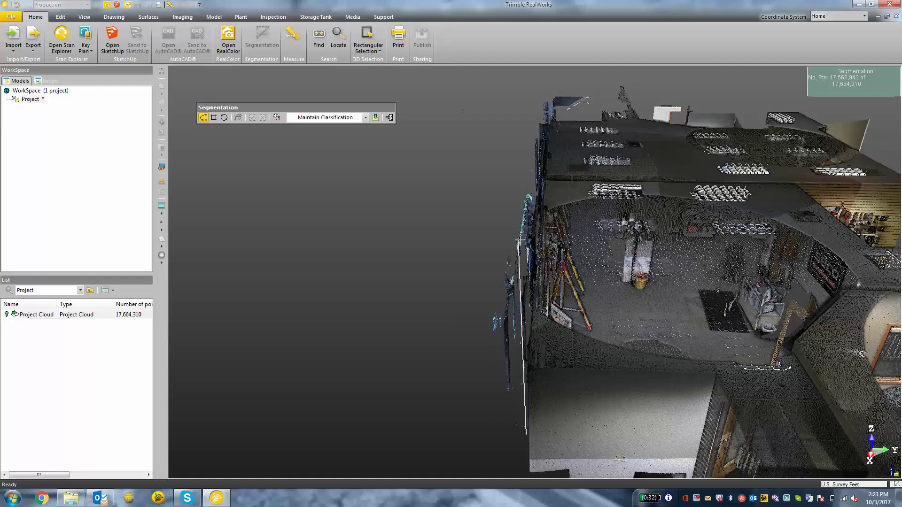
left_click(532, 170)
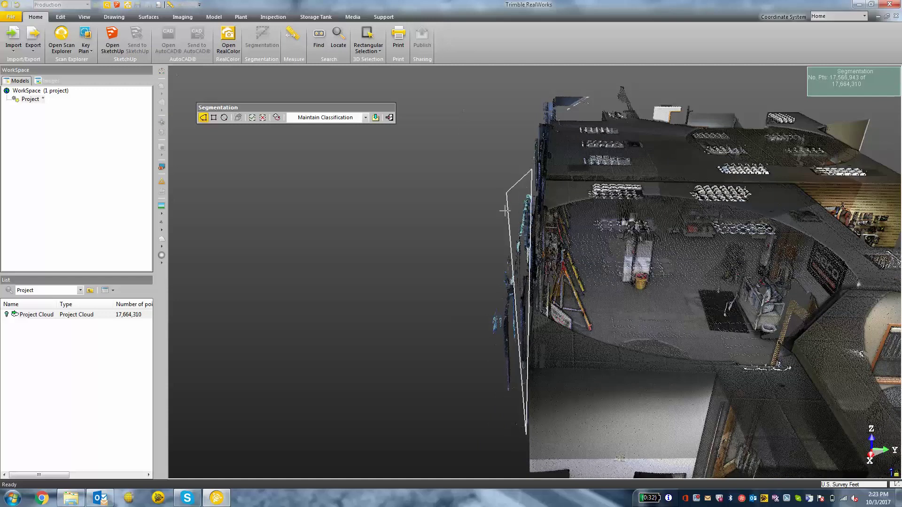
left_click(480, 294)
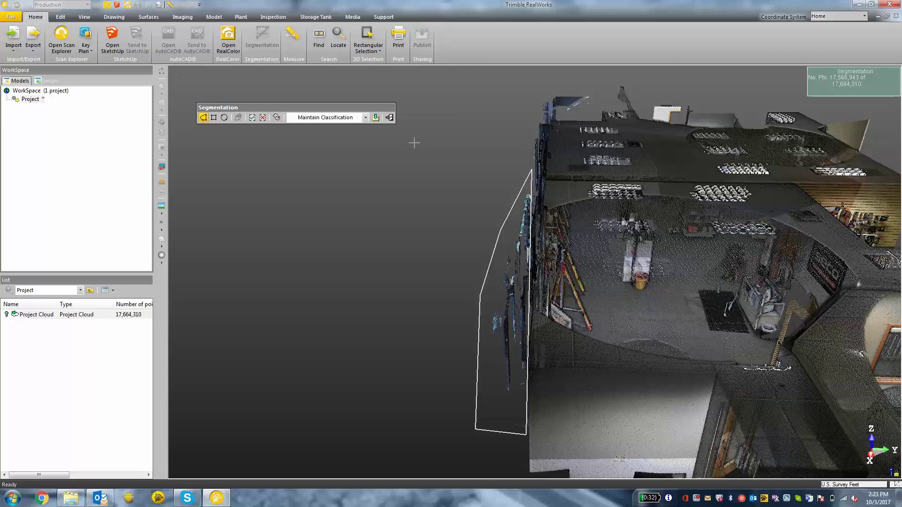
left_click(263, 117)
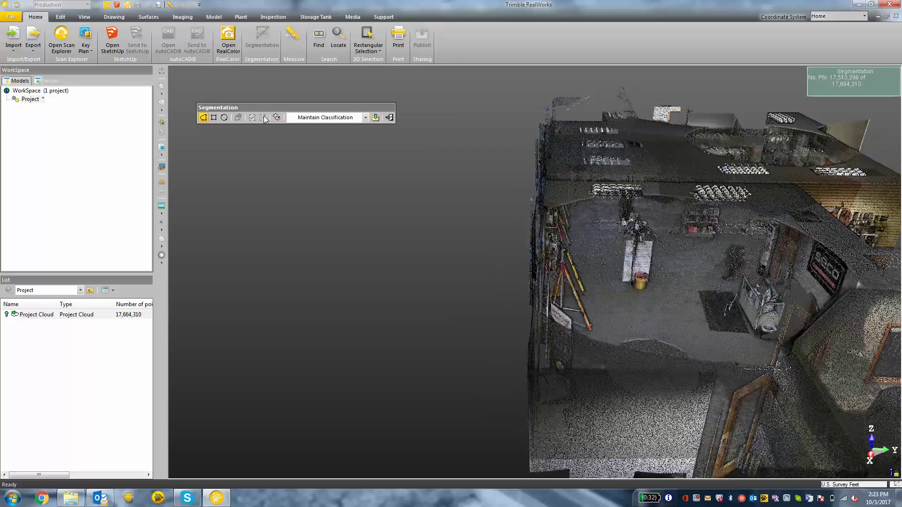
- Remove the stray cluster below the building and create OBJECT1 from the 17,507,807 kept points
left_click_drag(492, 236, 605, 201)
left_click(707, 301)
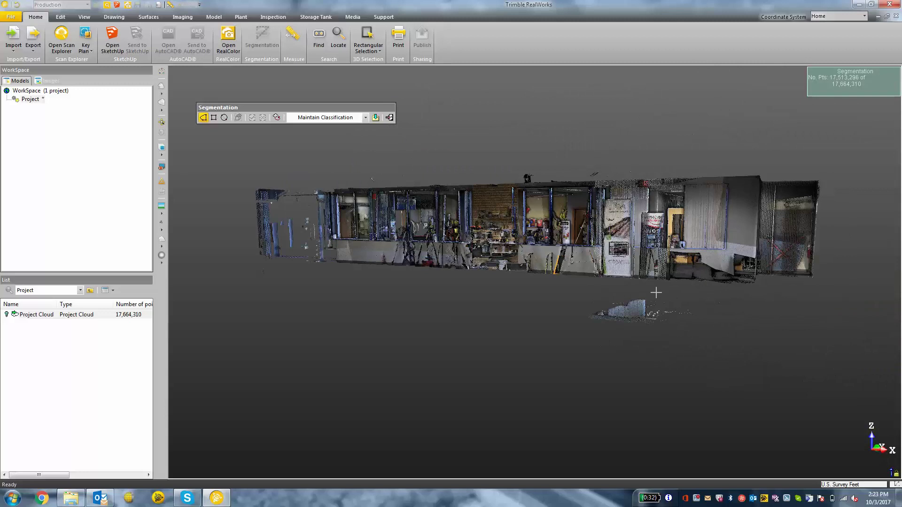
left_click(657, 292)
left_click(601, 293)
left_click(566, 322)
left_click(653, 360)
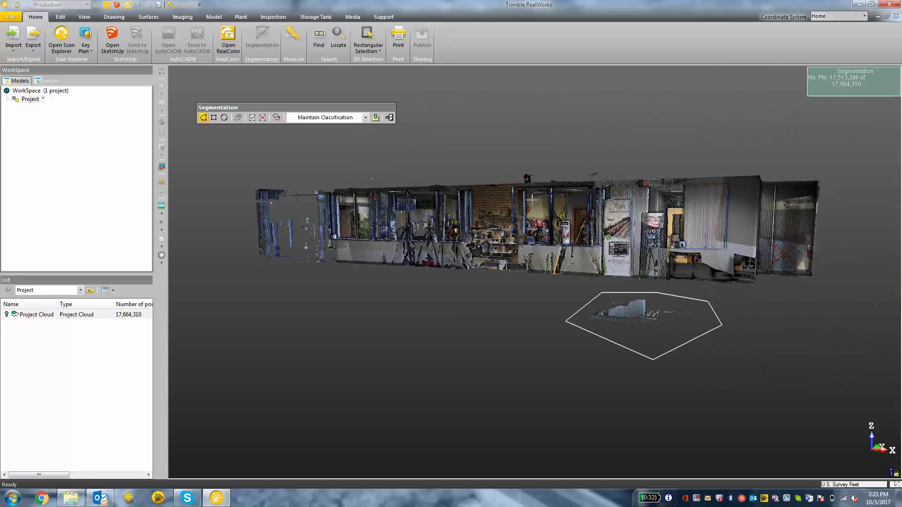
left_click(263, 117)
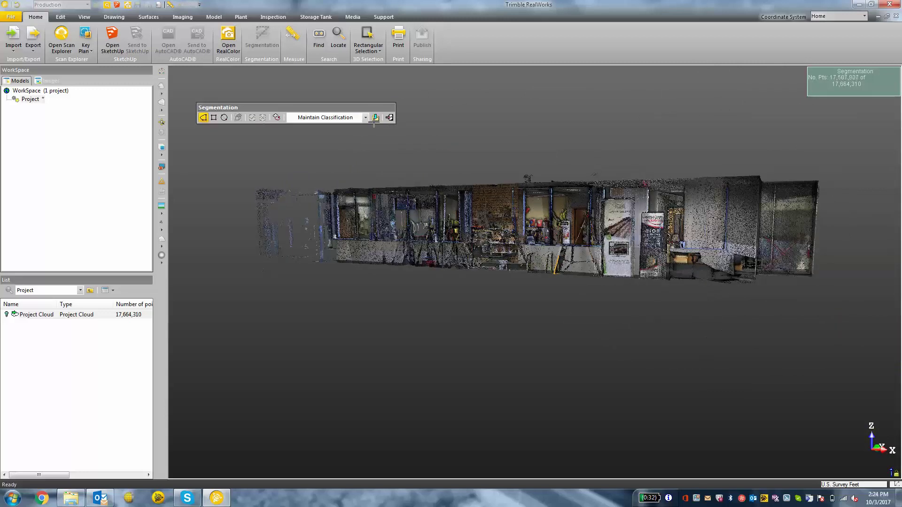
left_click(376, 117)
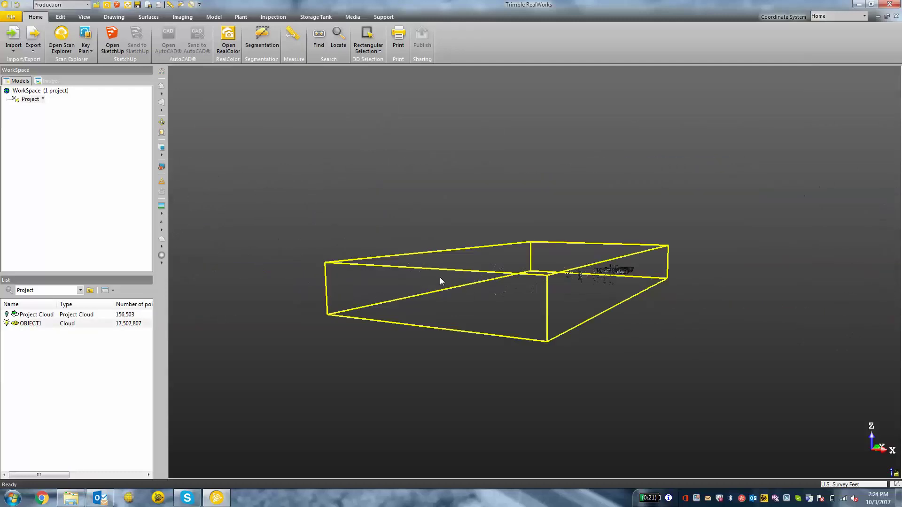
mouse_move(546, 282)
left_mouse_down()
mouse_move(534, 288)
mouse_move(533, 303)
left_mouse_up()
scroll(545, 295, "up", 5)
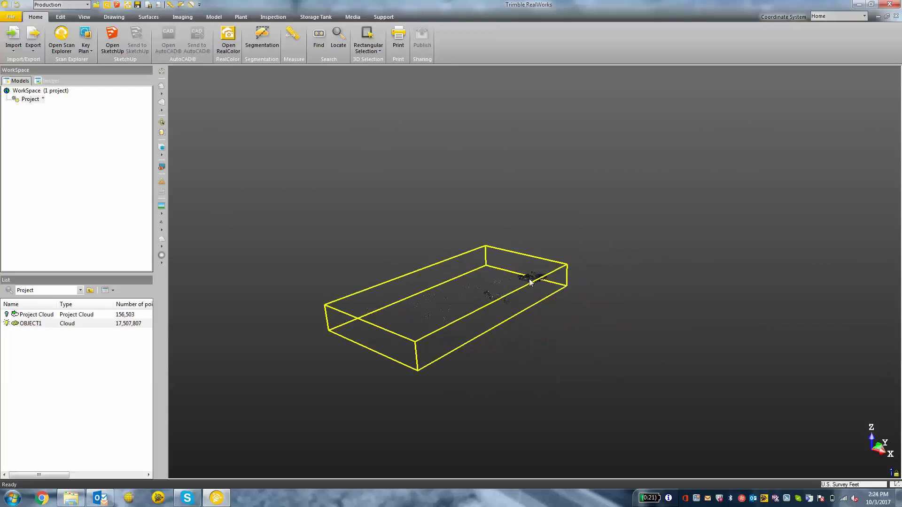
scroll(547, 291, "up", 6)
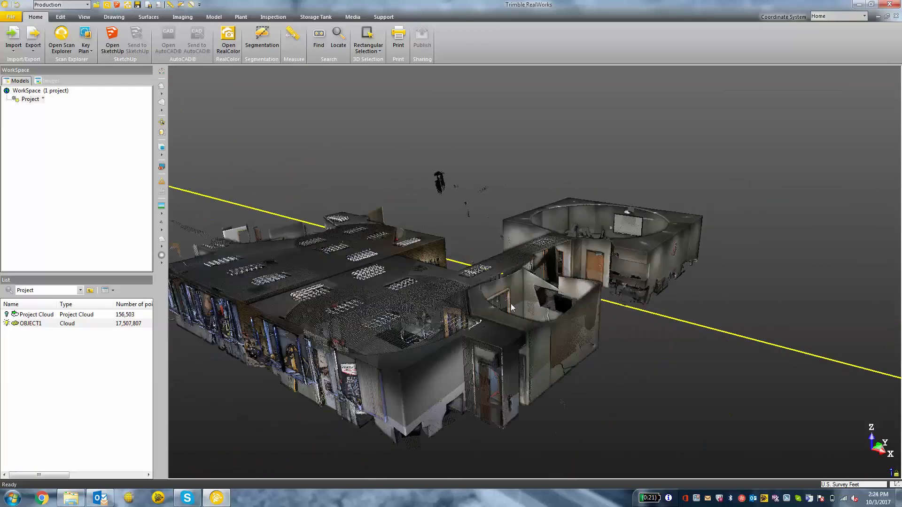
left_click_drag(609, 284, 485, 310)
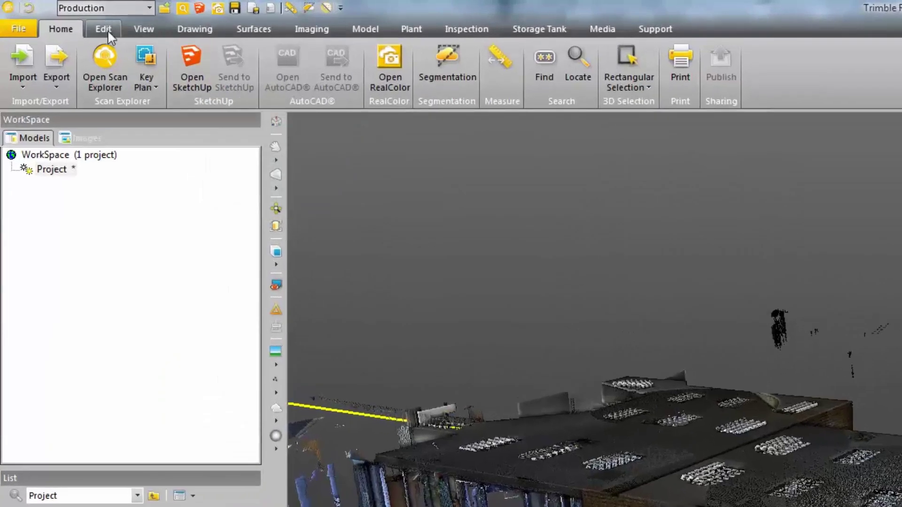
- Run Auto-Classify Indoor on OBJECT1, extracting Floor, Ceiling, Walls and Remaining classes
left_click(107, 31)
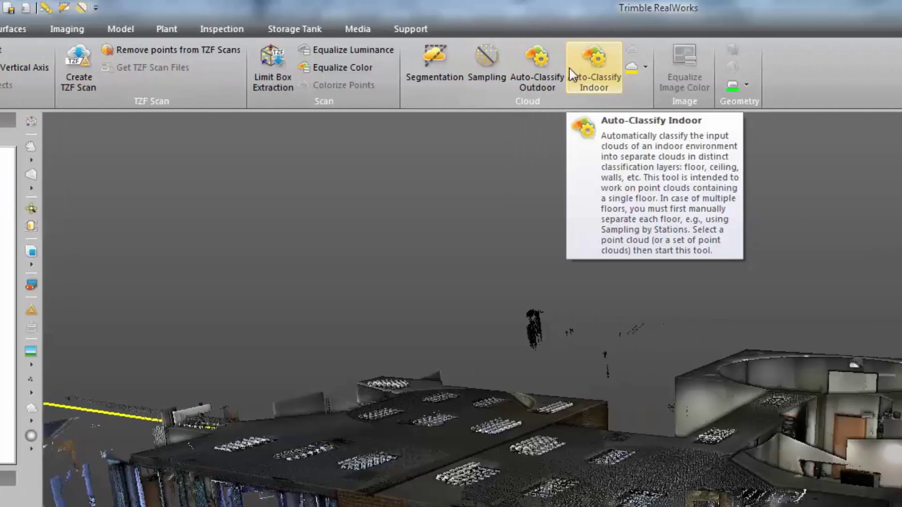
left_click(570, 73)
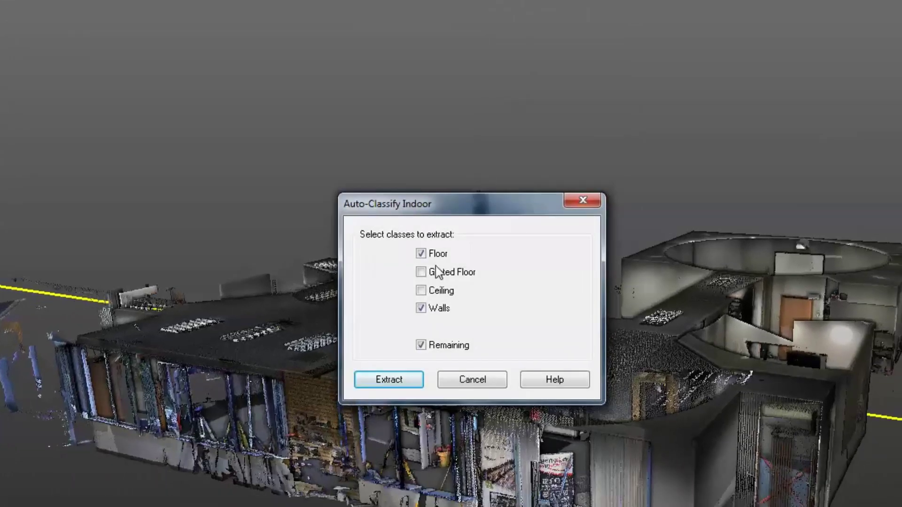
left_click(421, 291)
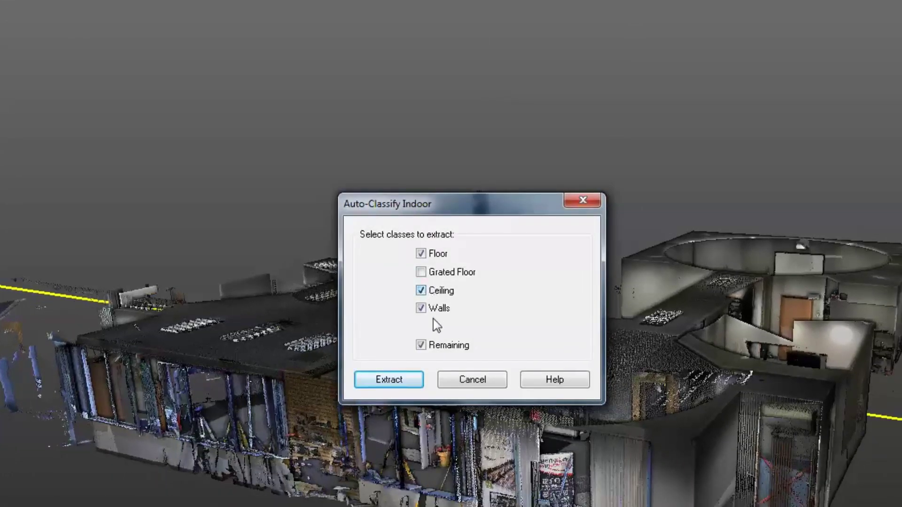
left_click(404, 379)
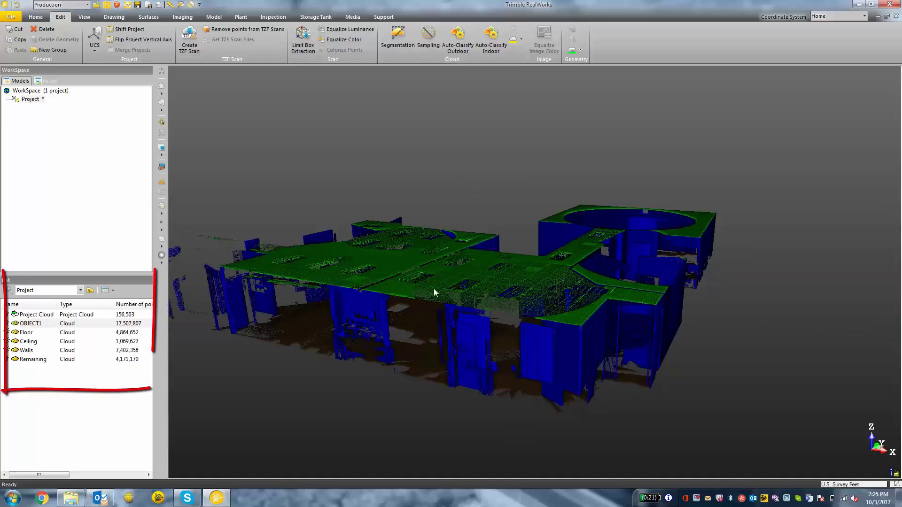
- Orbit the classified clouds to inspect the green ceiling, then make the Remaining cloud visible
mouse_move(404, 271)
left_mouse_down()
mouse_move(498, 306)
mouse_move(491, 314)
mouse_move(560, 292)
left_mouse_up()
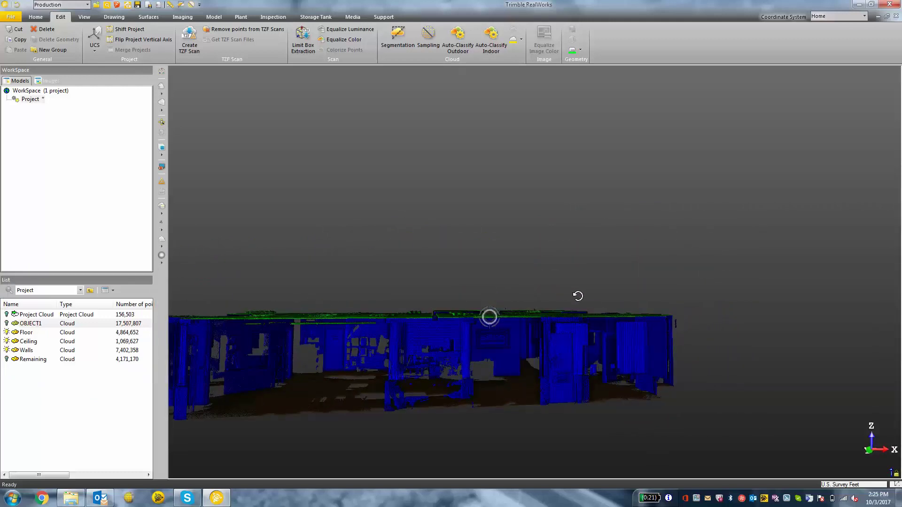
left_click_drag(578, 296, 506, 305)
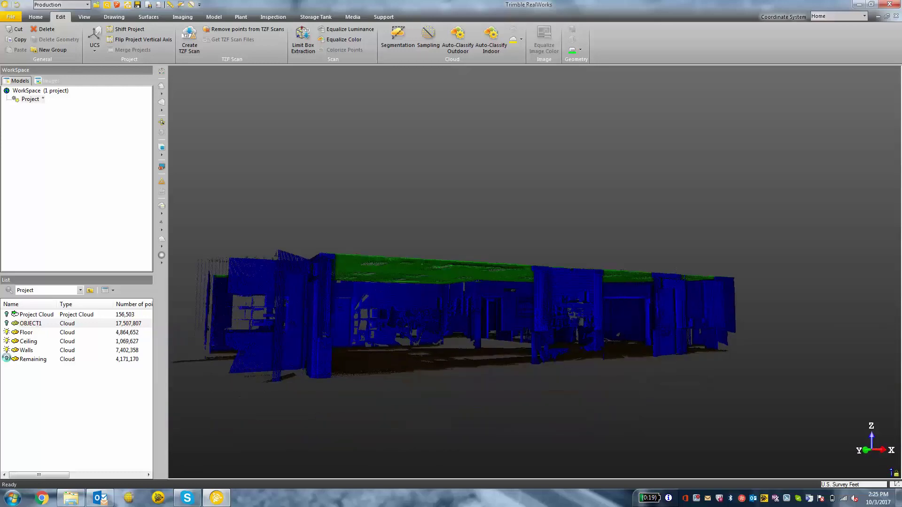
left_click(6, 359)
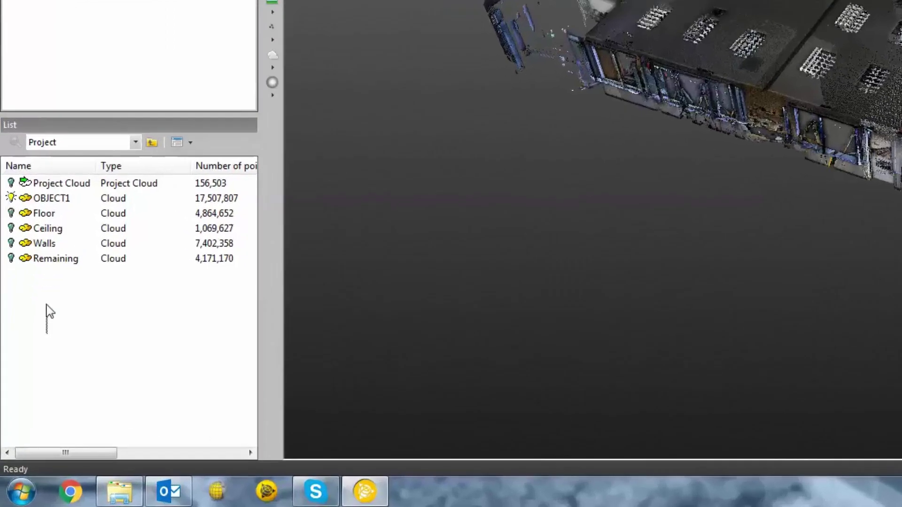
- Select the Floor, Ceiling, Walls and Remaining clouds and start Export Selection
left_click(25, 323)
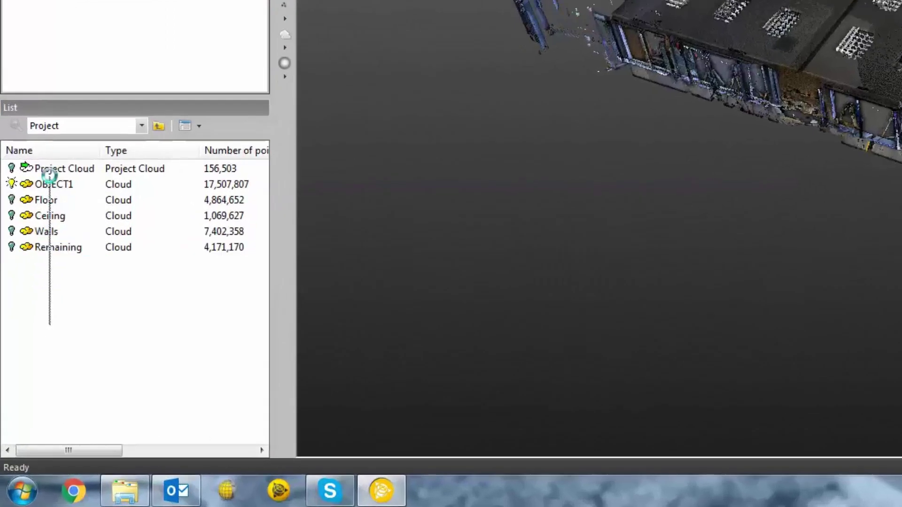
left_click(42, 172)
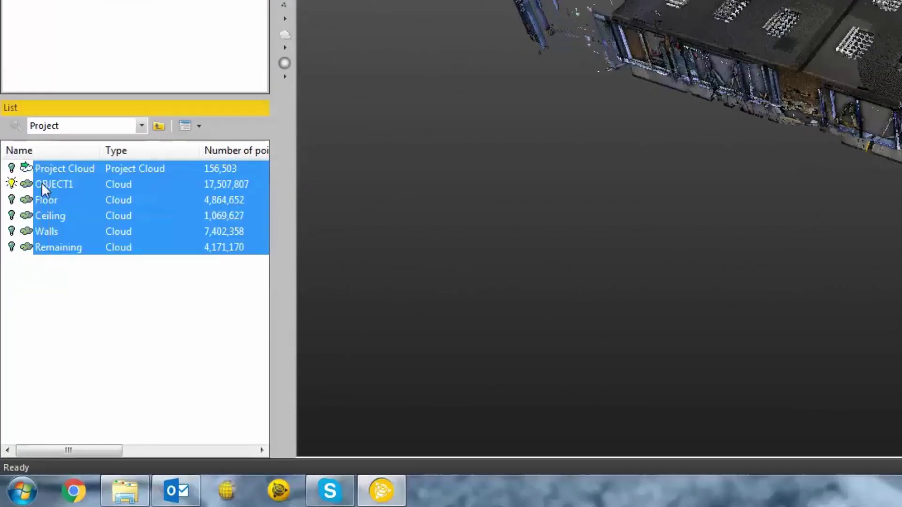
left_click_drag(56, 292, 41, 201)
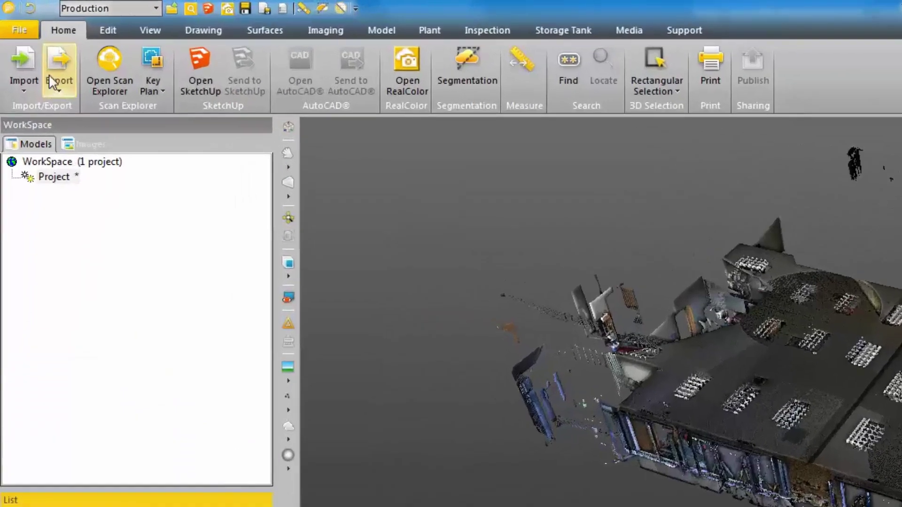
left_click(28, 43)
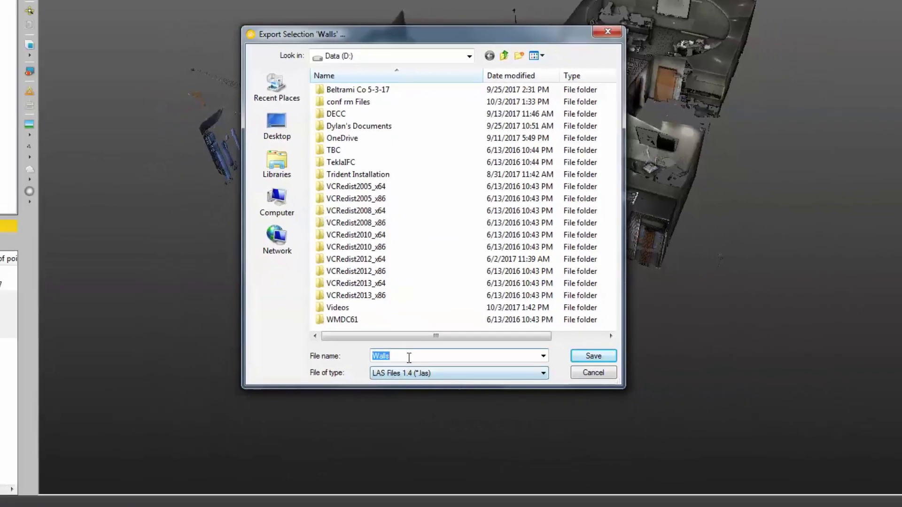
- Name the export file 'Point Cloud Export for Reveal'
type("Point Cloud Expor")
key("BackSpace")
key("BackSpace")
key("BackSpace")
type("p")
key("BackSpace")
key("BackSpace")
key("BackSpace")
type("Export for Reveal")
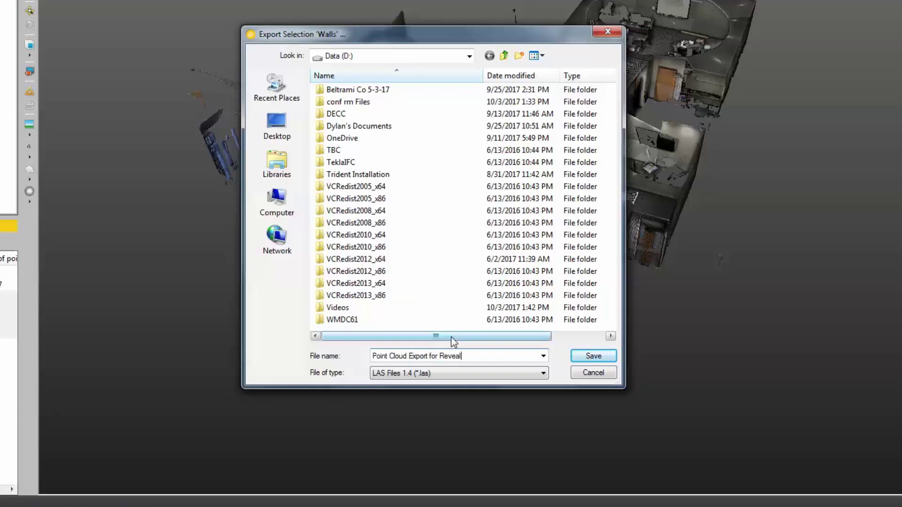
- Save it as an E57 file and export with intensity and RGB colour
left_click(455, 372)
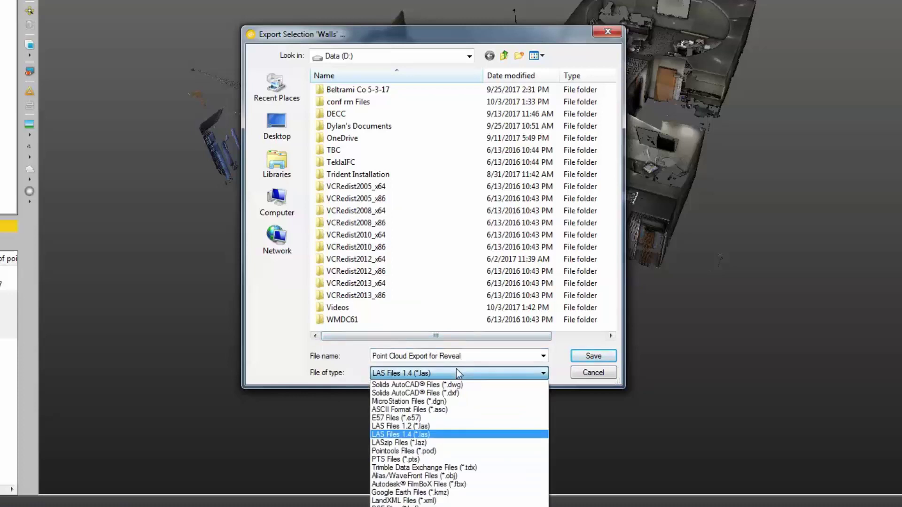
left_click(404, 418)
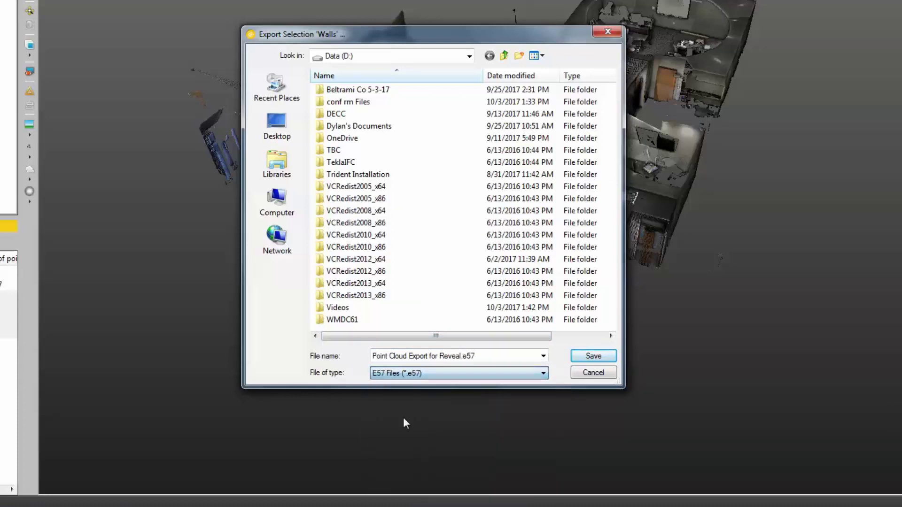
left_click(585, 357)
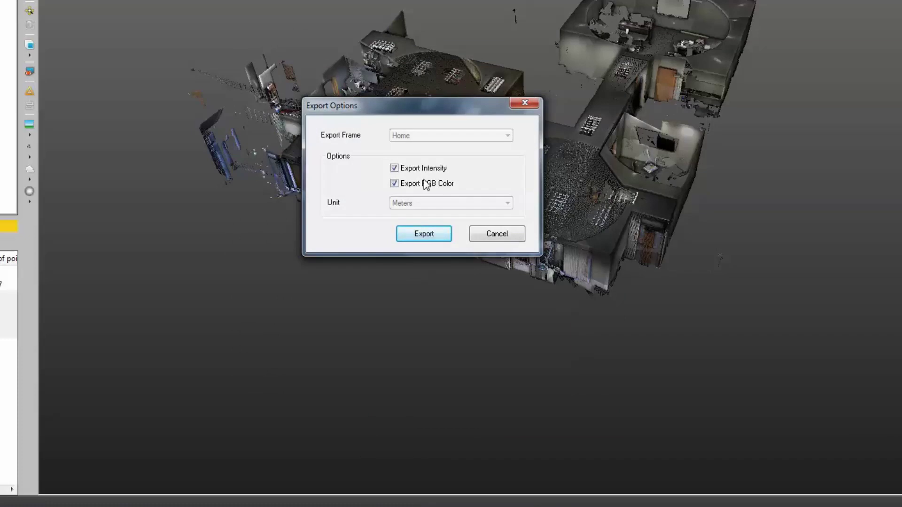
left_click(428, 241)
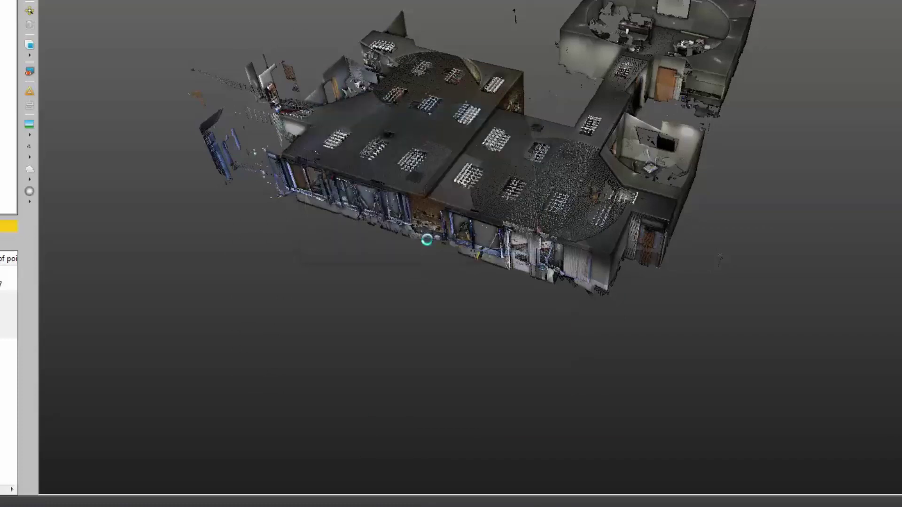